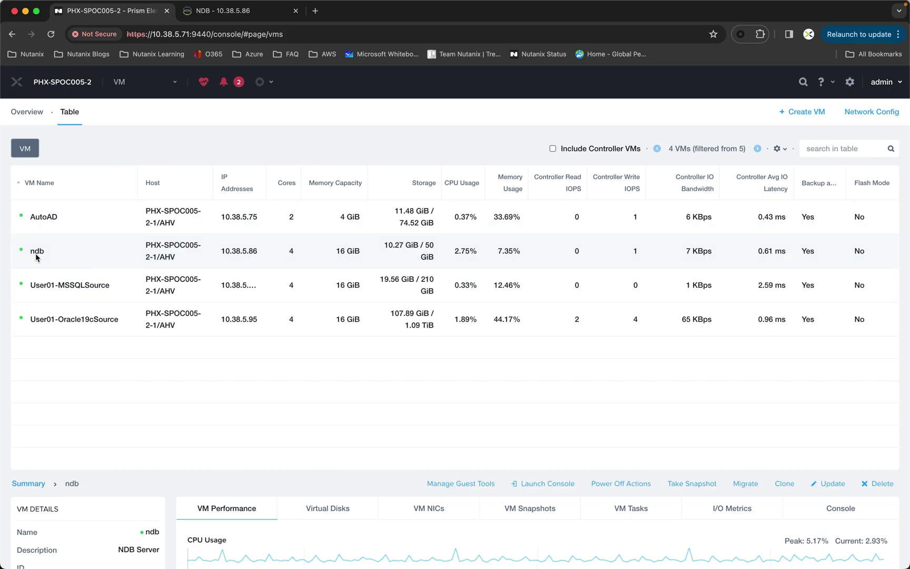
# Log in to NDB on its browser tab with the admin username and account password
pyautogui.moveTo(254, 257)
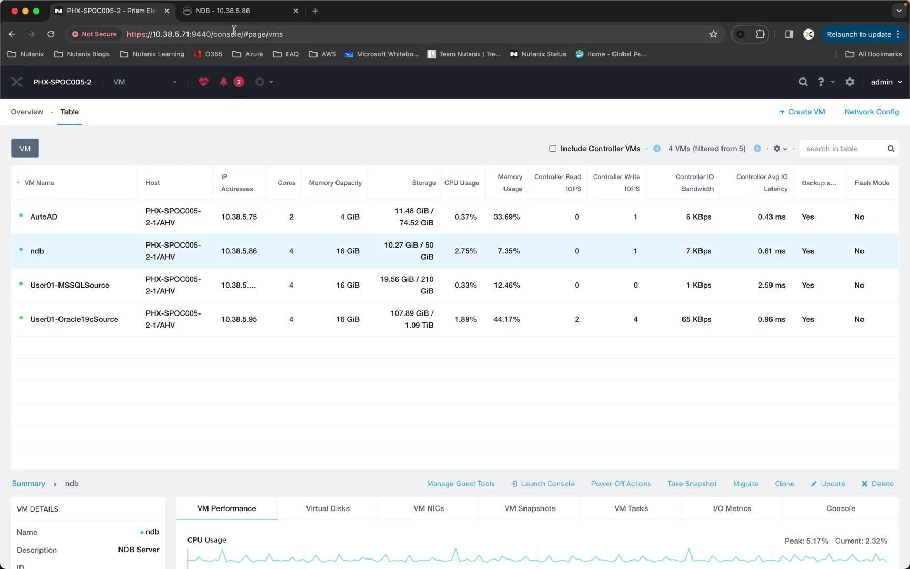
pyautogui.click(226, 16)
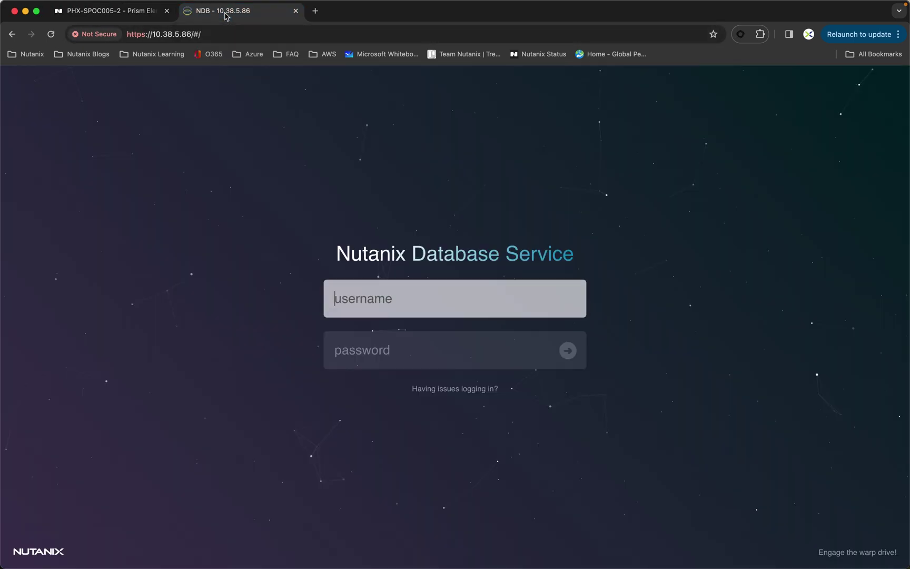
pyautogui.click(368, 299)
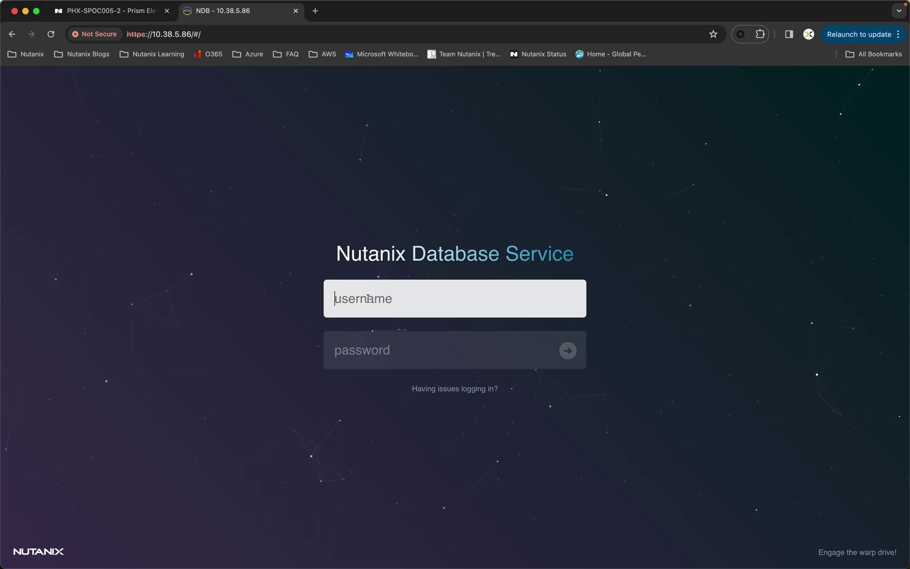
pyautogui.write('admin')
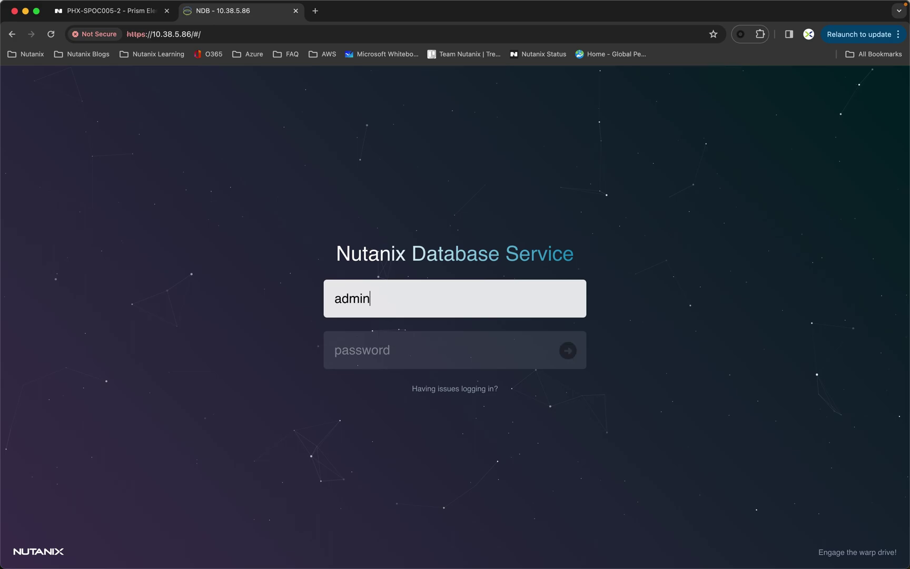
pyautogui.press('Tab')
pyautogui.write('••••••')
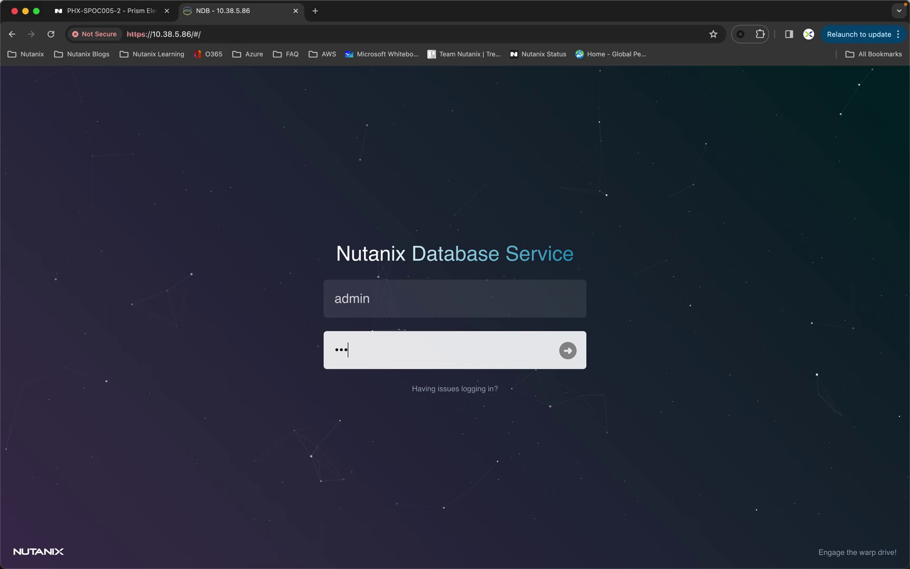
pyautogui.write('•••••')
pyautogui.press('Return')
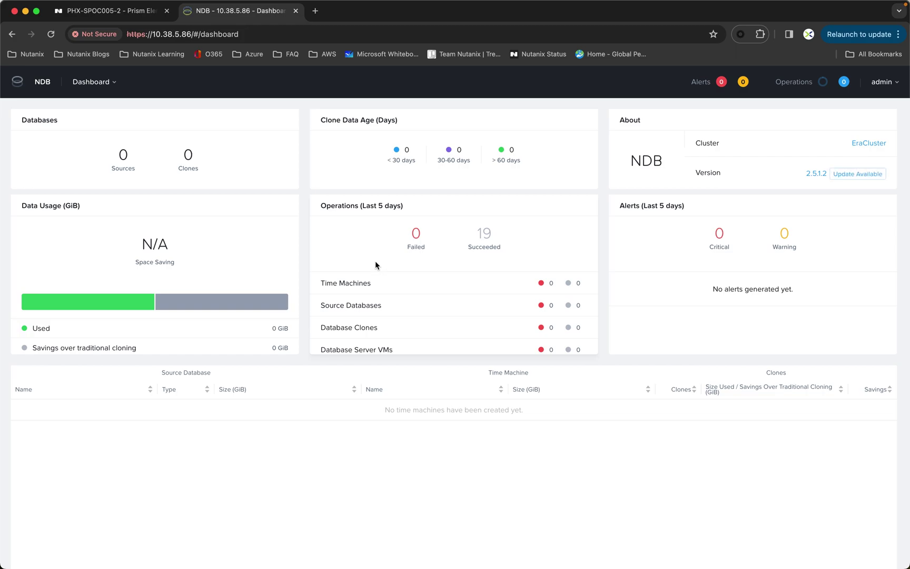
# Go to the Administration page, then open the SLAs list under Policies
pyautogui.click(117, 85)
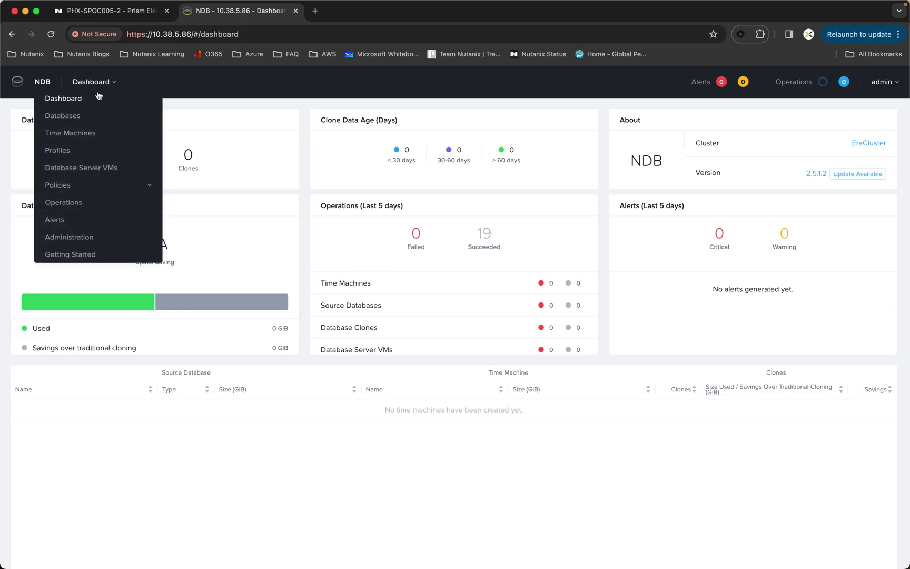
pyautogui.click(81, 237)
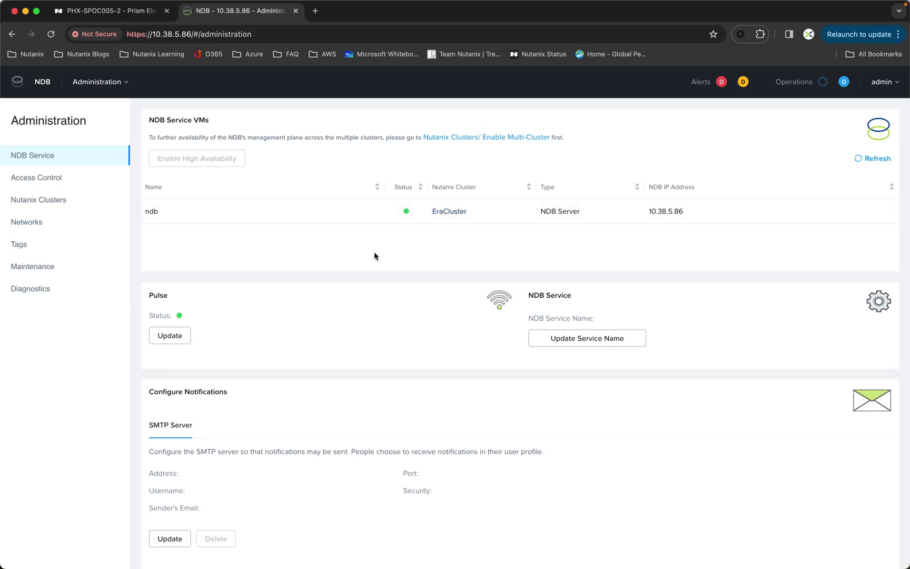
pyautogui.click(126, 83)
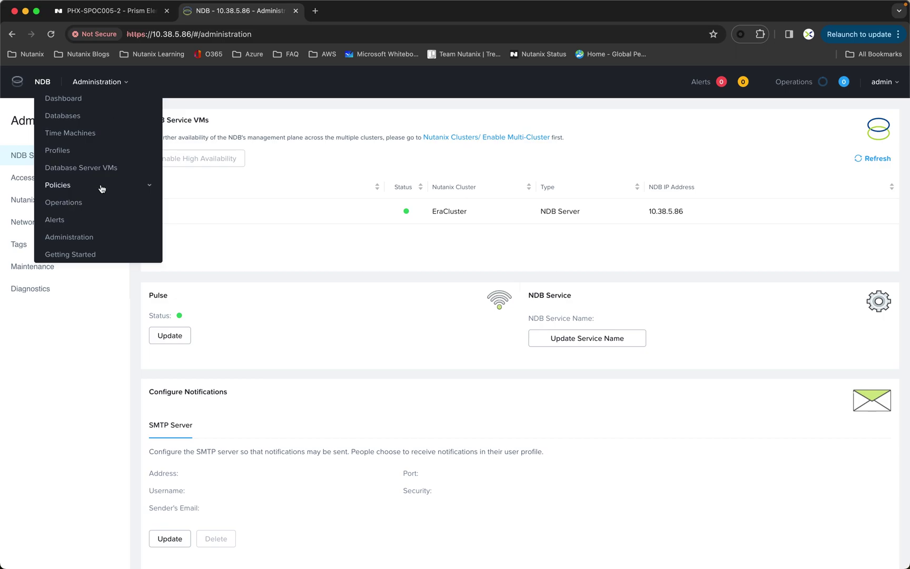
pyautogui.click(66, 187)
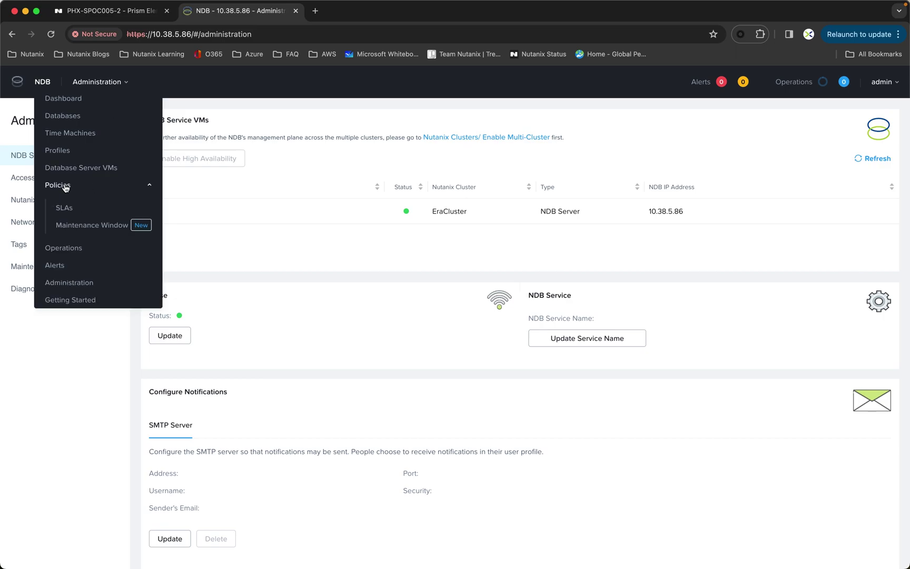
pyautogui.click(64, 208)
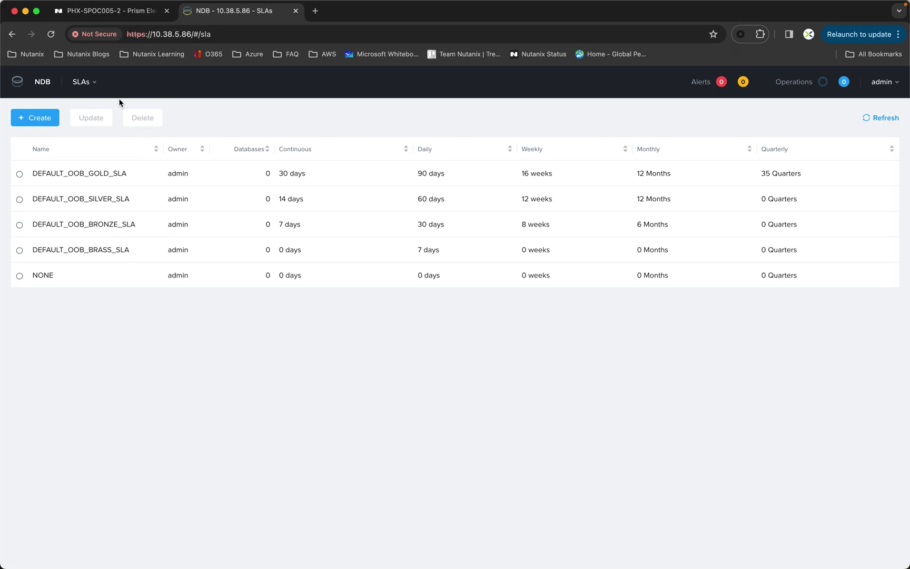
# Switch to the Profiles page to view the out-of-box software profiles
pyautogui.click(95, 84)
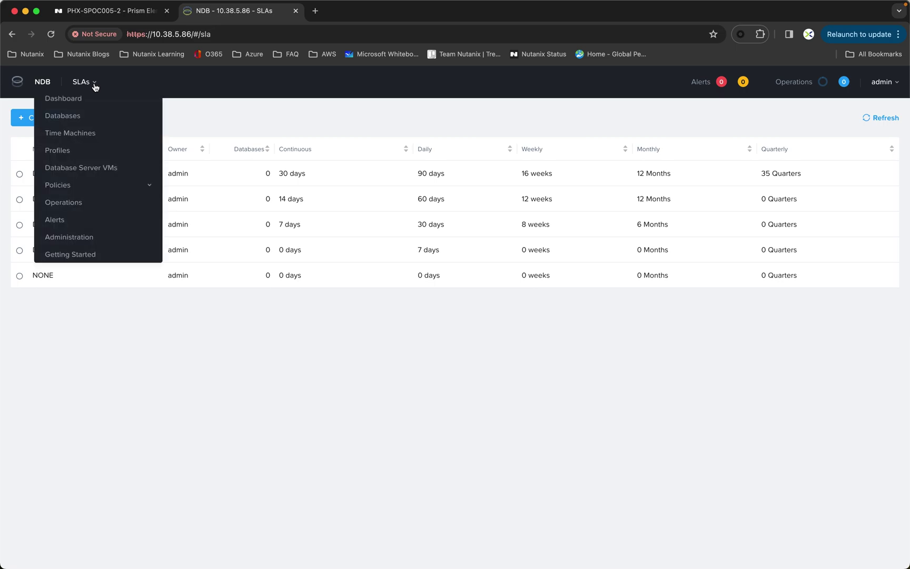
pyautogui.click(57, 151)
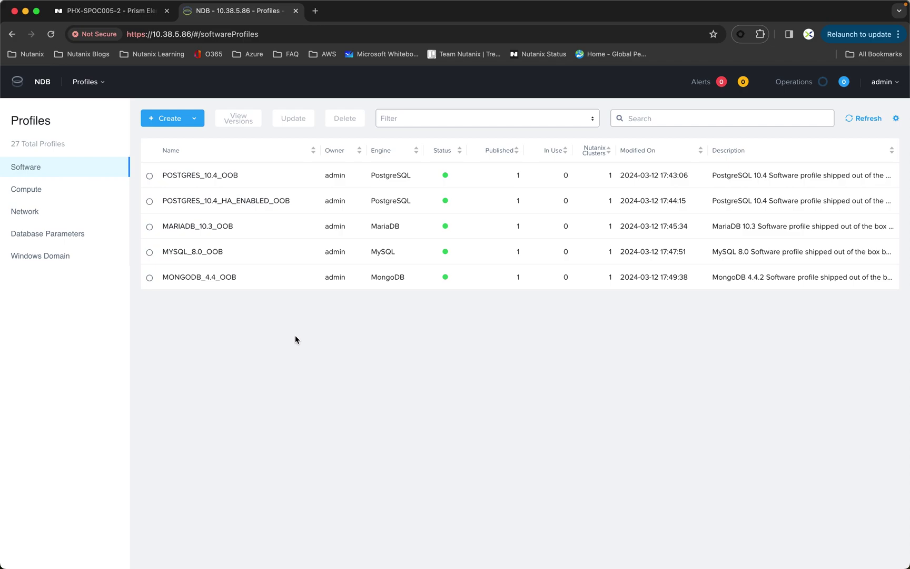
# Review the Compute profiles, then go to the Database Server VMs overview
pyautogui.click(35, 193)
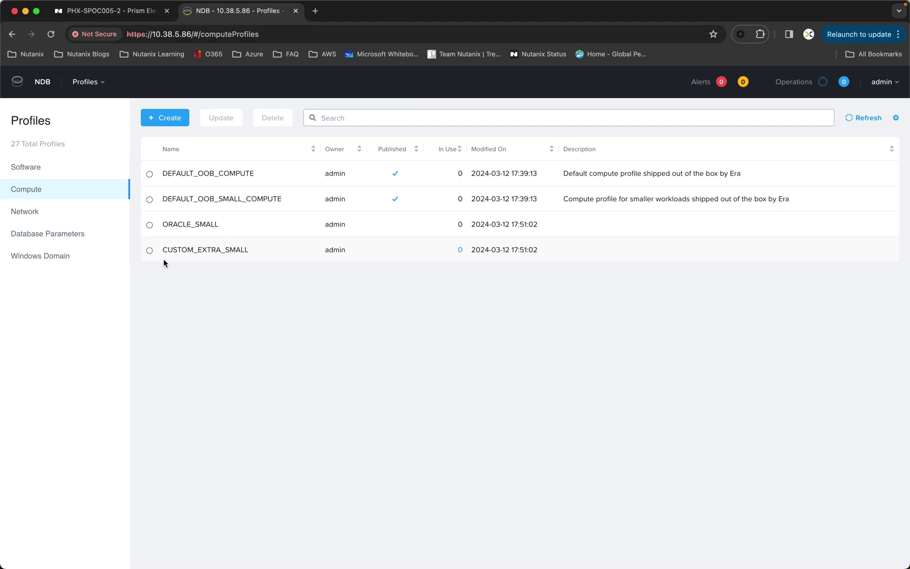
pyautogui.click(102, 85)
pyautogui.click(94, 170)
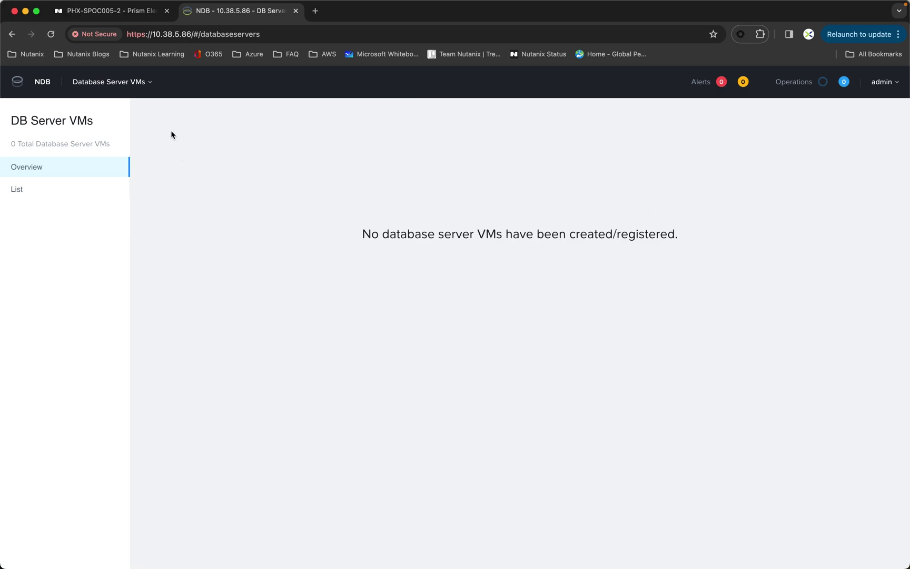
# Check the VM table in Prism Element, then show NDB's empty DB Server VMs list
pyautogui.click(89, 14)
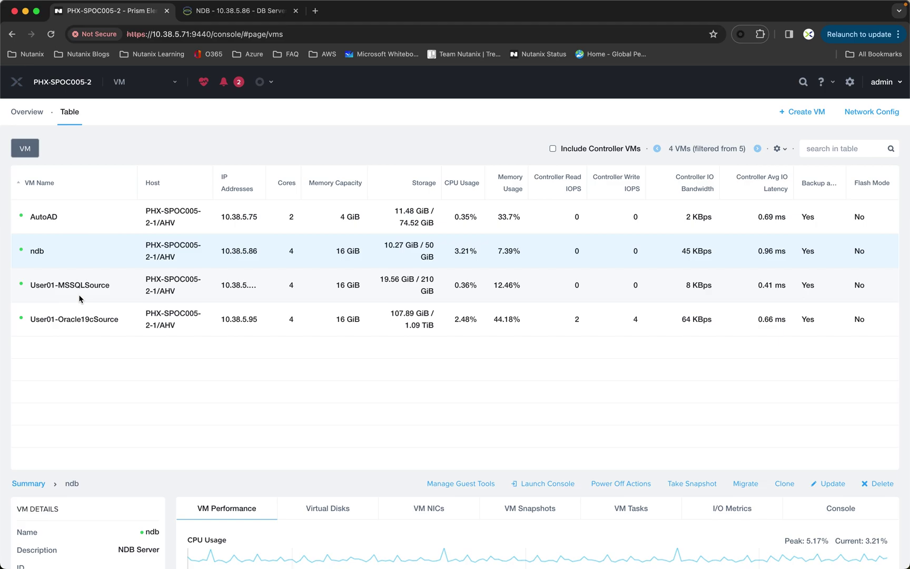
pyautogui.click(235, 18)
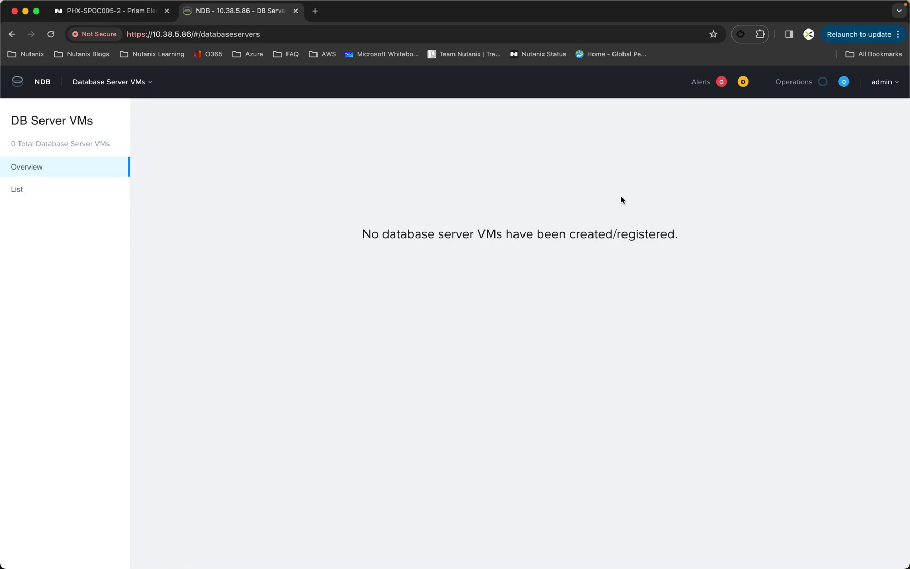
pyautogui.click(16, 189)
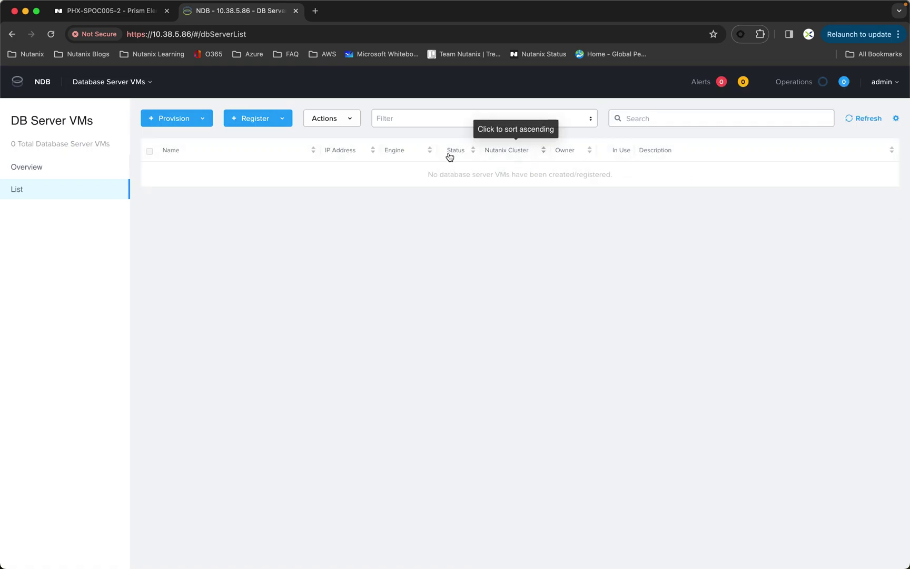
# Start registering a SQL Server Single Node Server VM from the Register menu
pyautogui.click(256, 121)
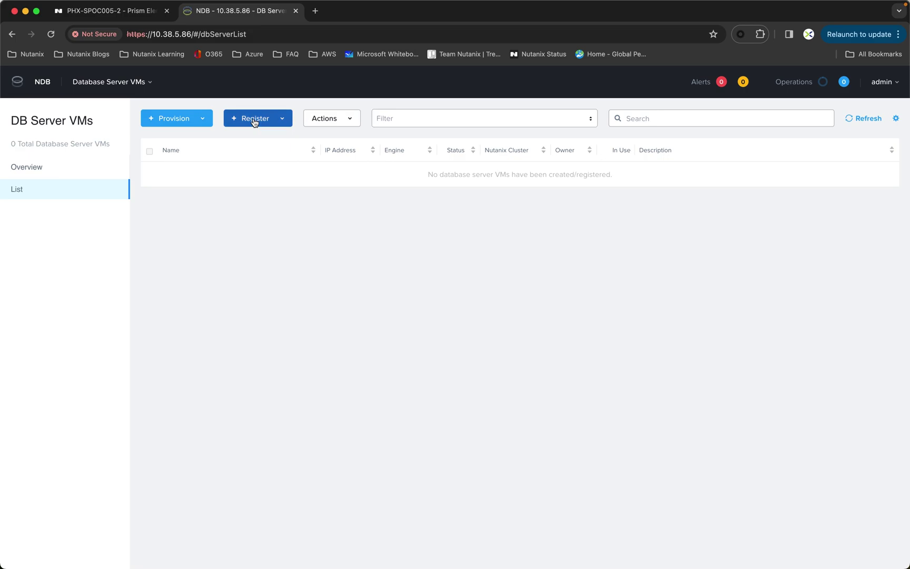
pyautogui.moveTo(308, 188)
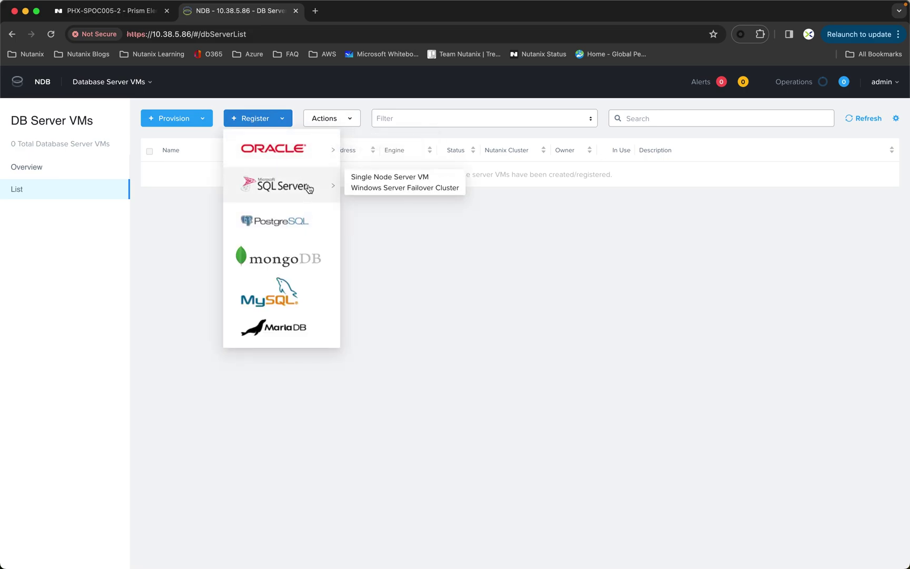
pyautogui.moveTo(299, 150)
pyautogui.click(396, 179)
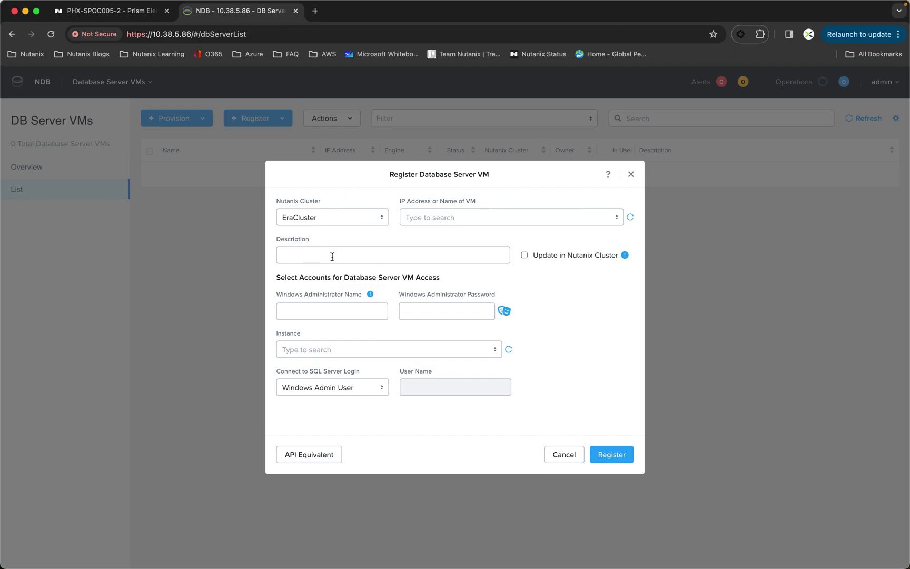
# Register User01-MSSQLSource (10.38.5.109) using the .\Administrator account and its password
pyautogui.click(422, 222)
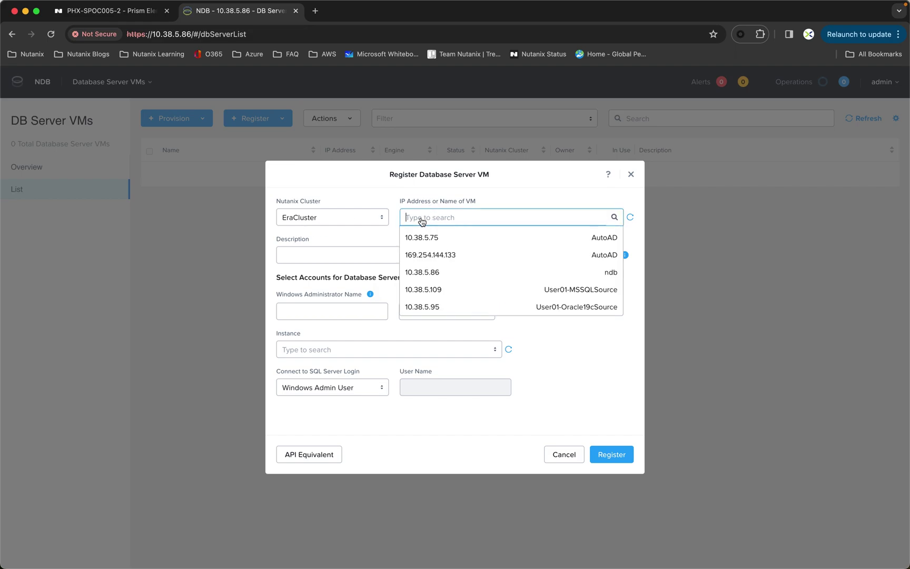
pyautogui.click(557, 290)
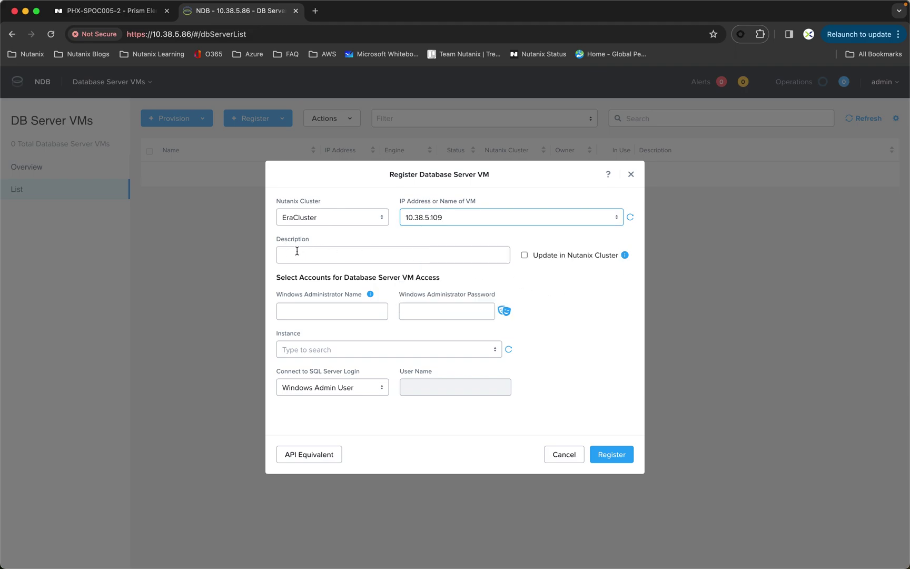
pyautogui.click(288, 312)
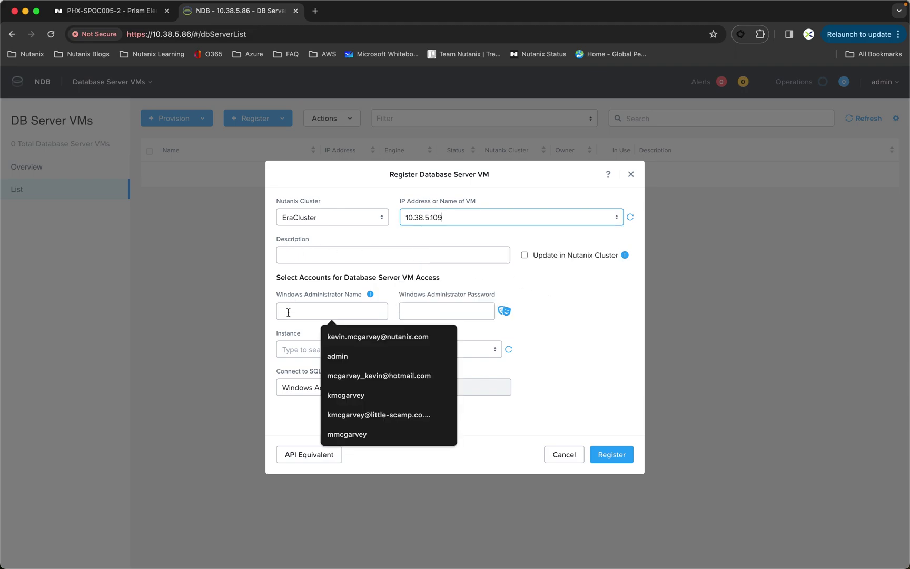
pyautogui.write('.')
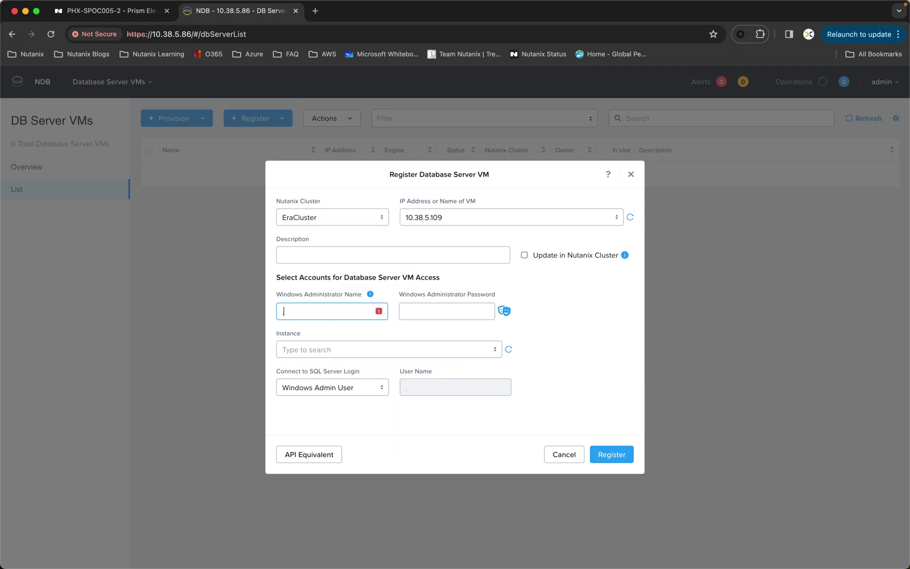
pyautogui.write('\\Administrator')
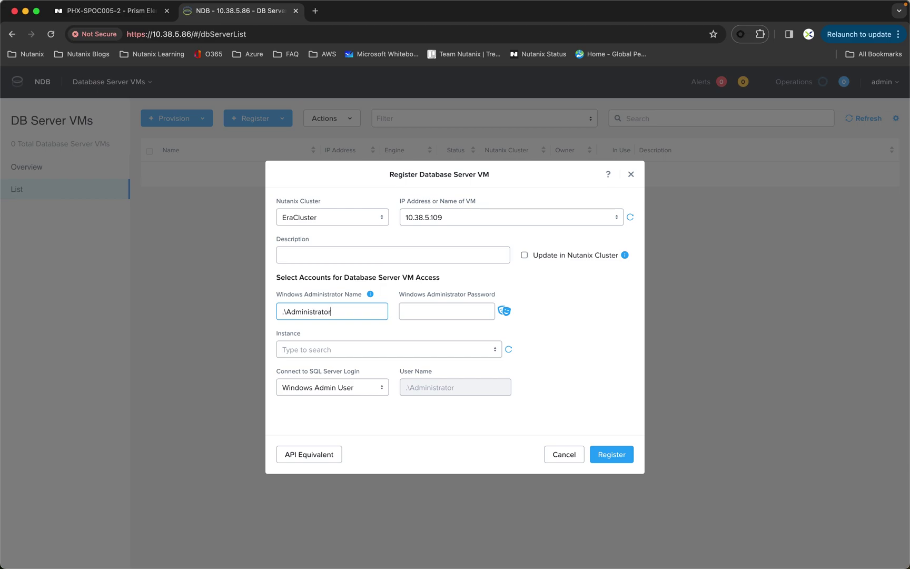
pyautogui.click(410, 313)
pyautogui.write('Nutanix/4u')
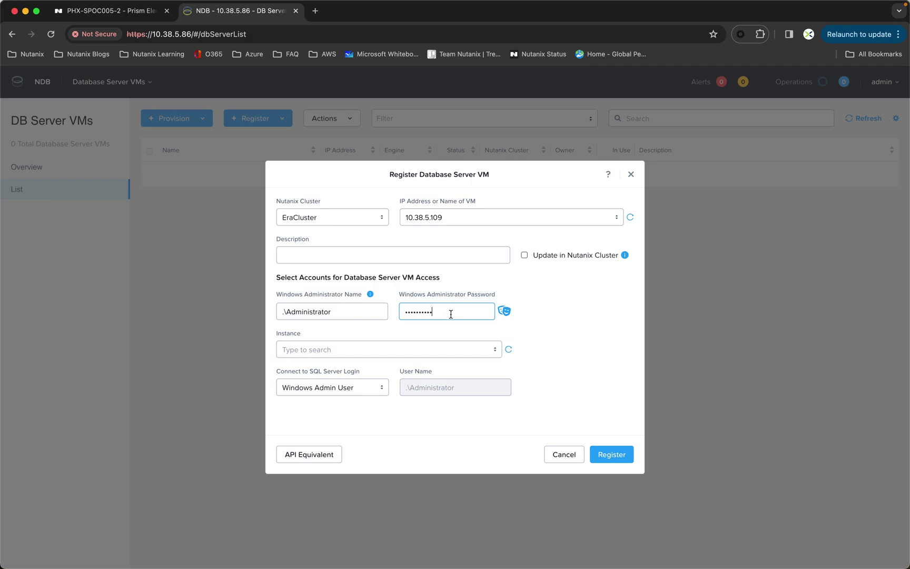
pyautogui.click(506, 312)
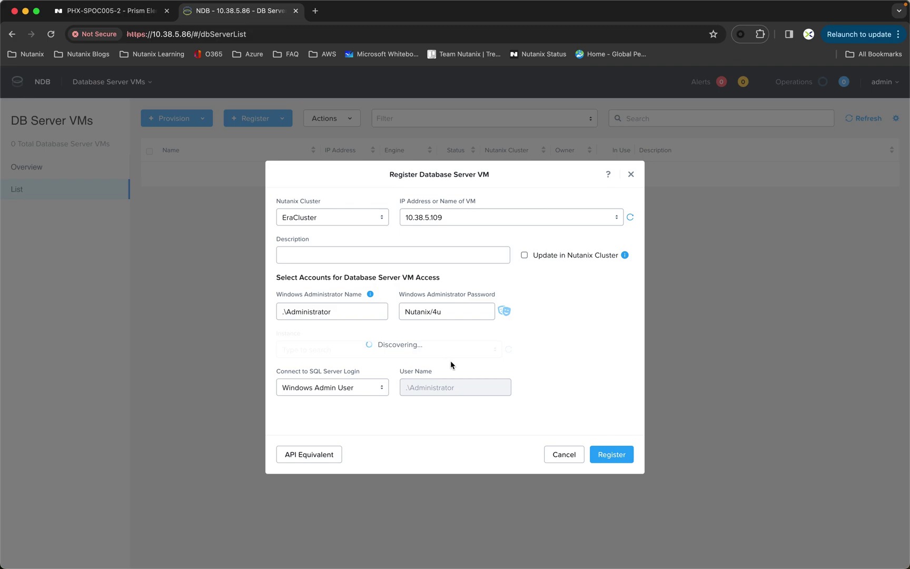
pyautogui.click(615, 451)
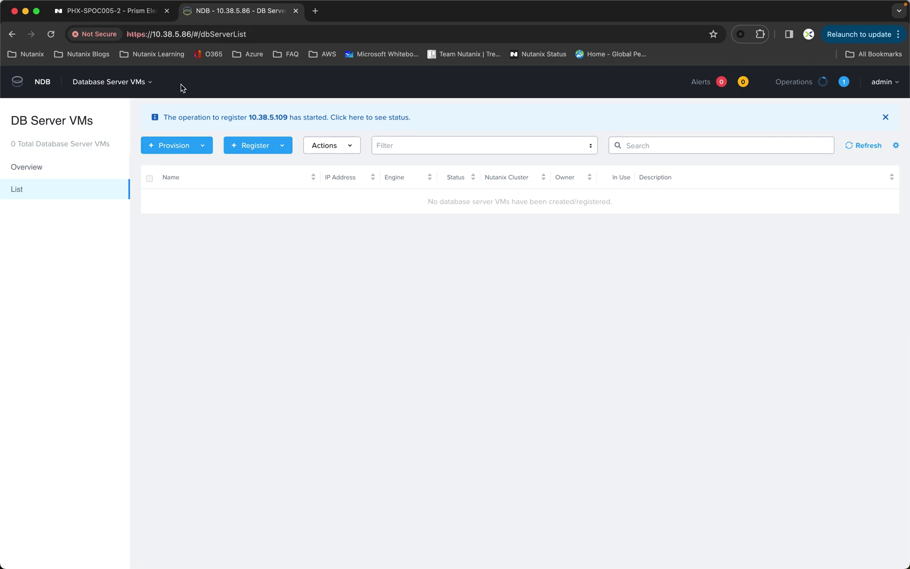
# Open the Database Server VMs header dropdown once the registration has started
pyautogui.click(149, 83)
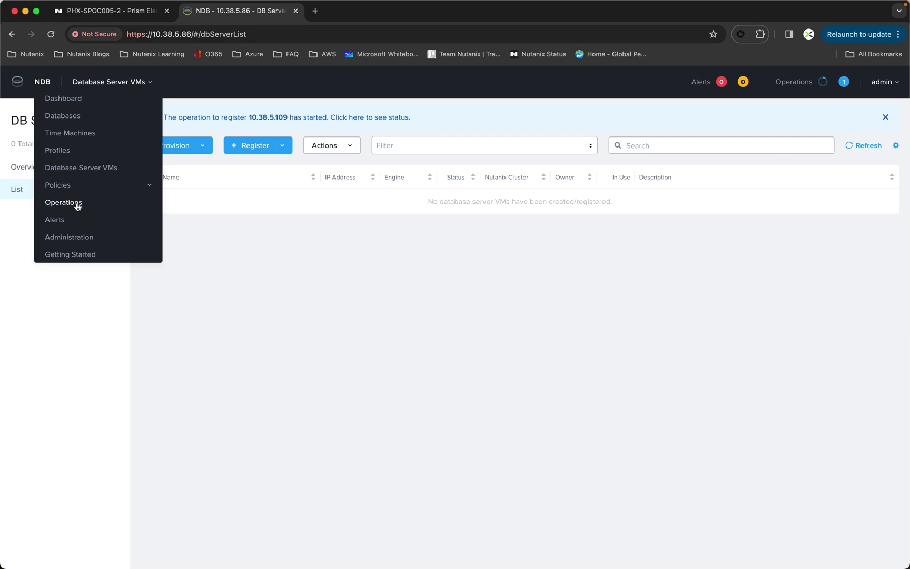
# Watch the Register Database Server VM operation on the Operations page until it succeeds
pyautogui.click(73, 201)
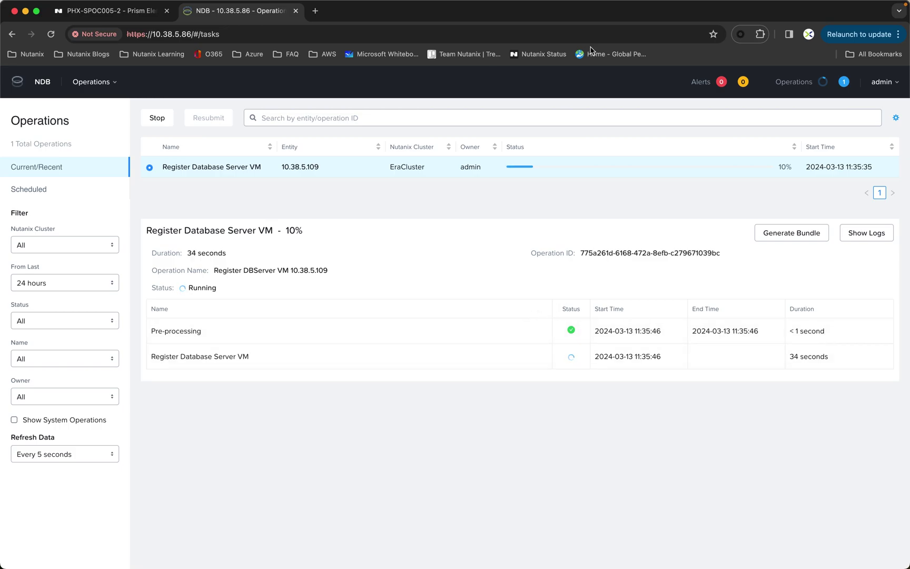
pyautogui.moveTo(573, 1)
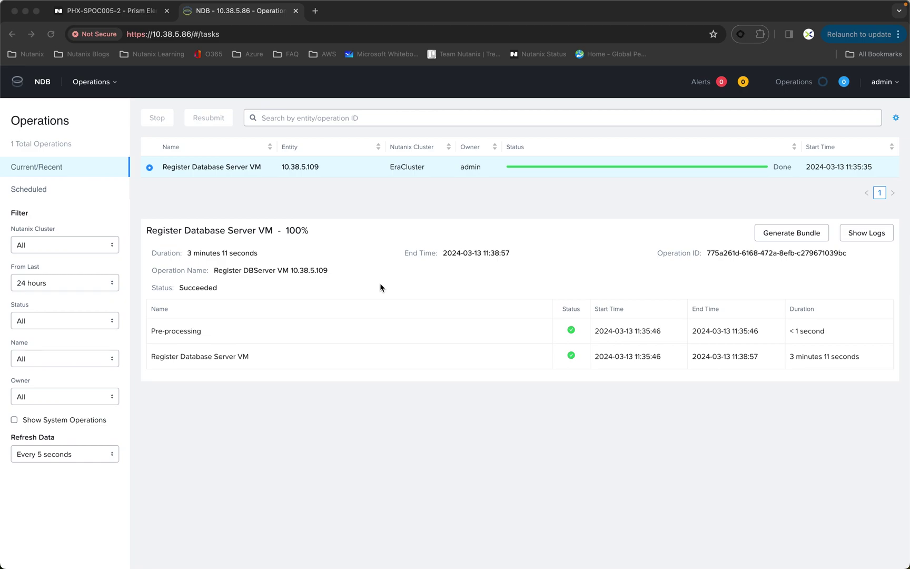
pyautogui.click(107, 88)
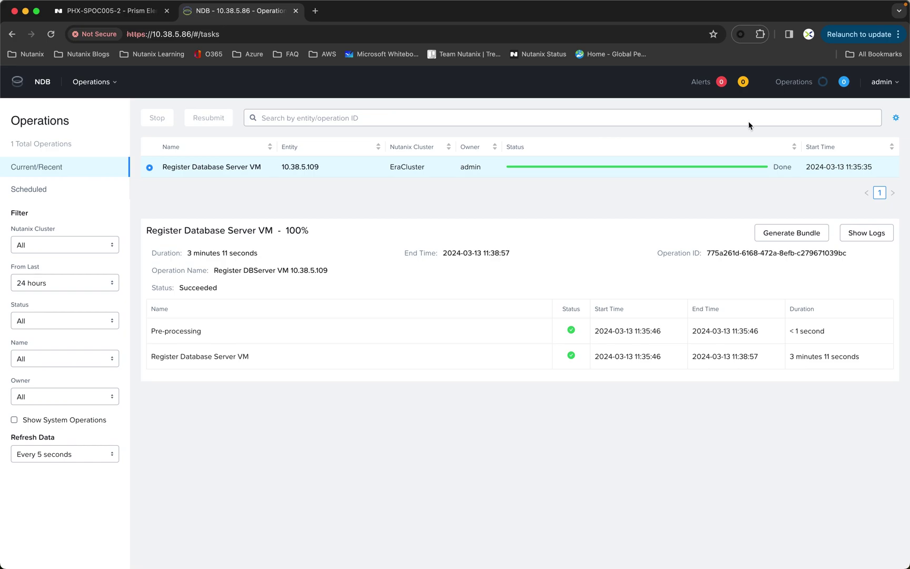
pyautogui.click(110, 84)
# Create SQL Server software profile KM-MSSQL2016 from the User01-MSSQLSource server VM
pyautogui.click(58, 151)
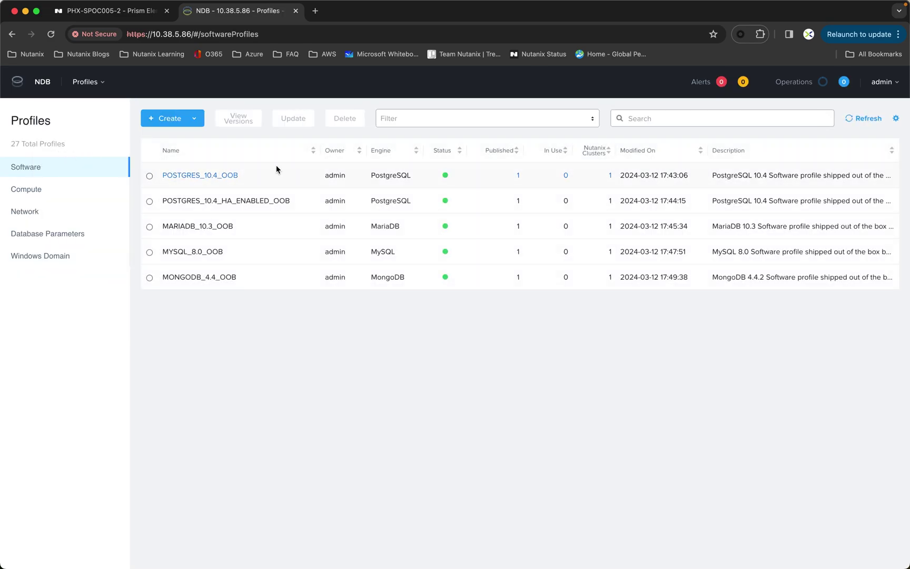
pyautogui.click(172, 120)
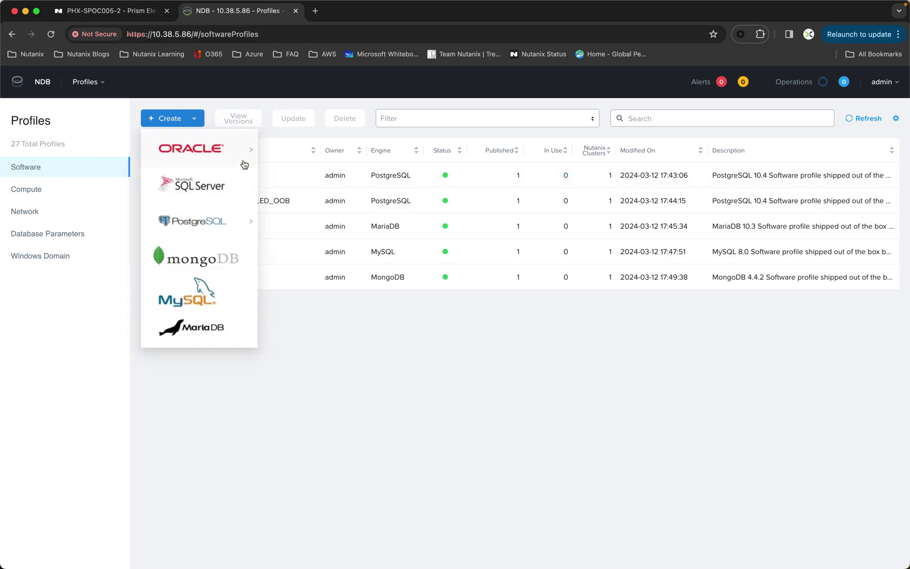
pyautogui.click(213, 188)
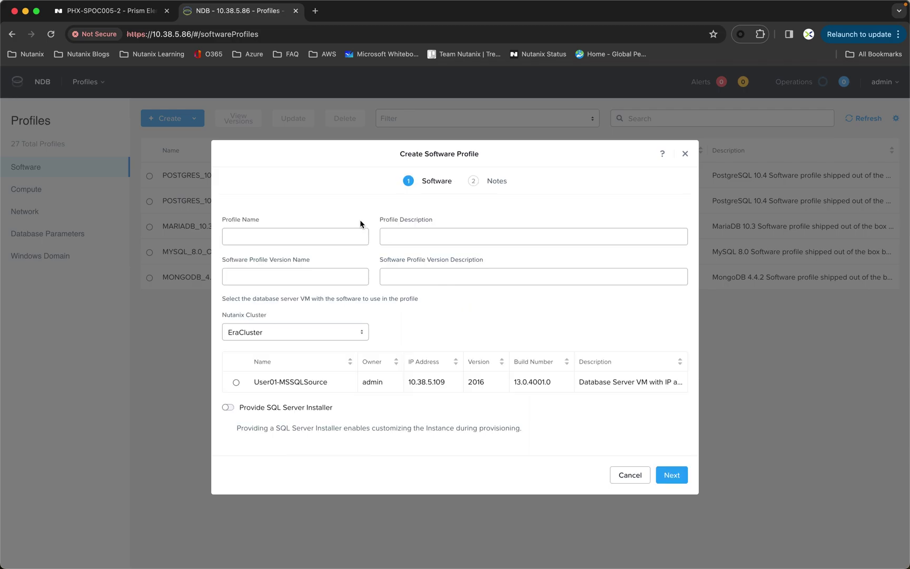
pyautogui.click(259, 237)
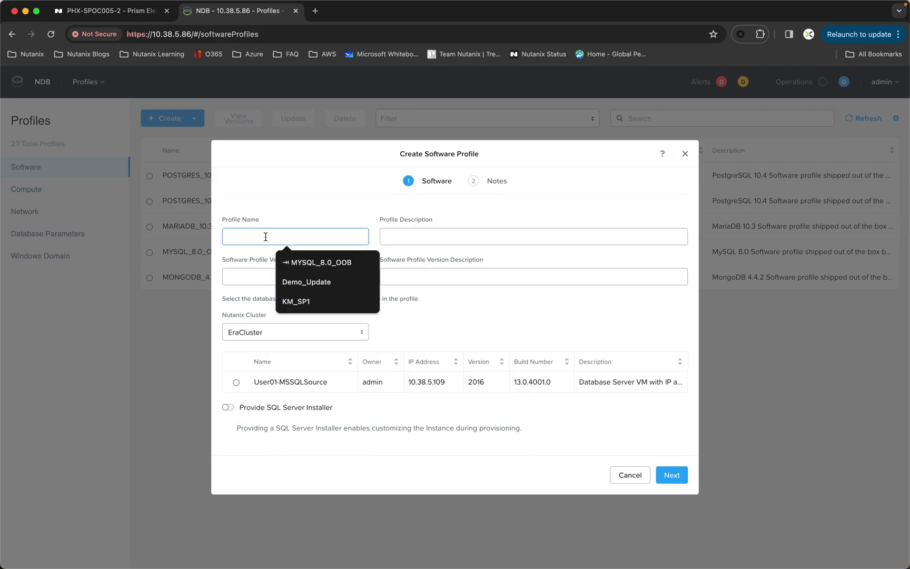
pyautogui.write('KM')
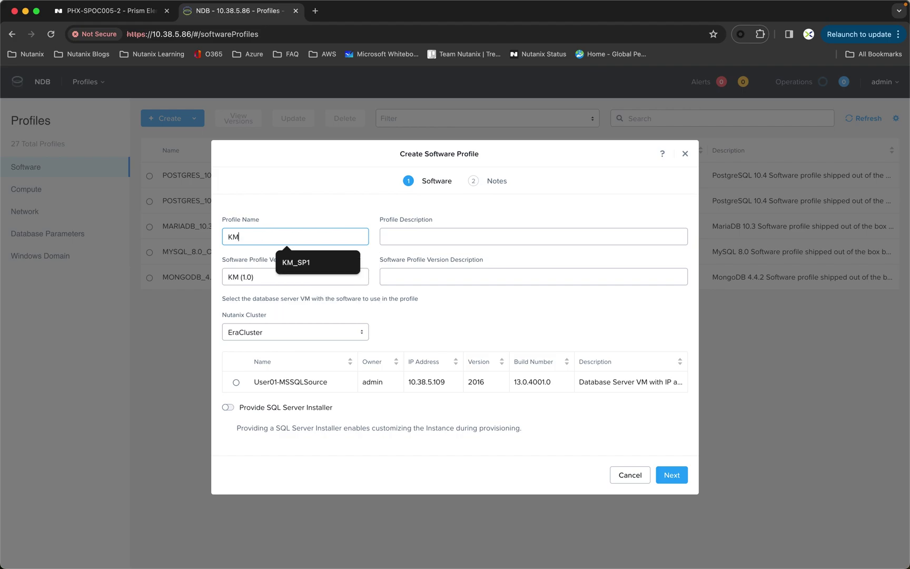
pyautogui.write('-M')
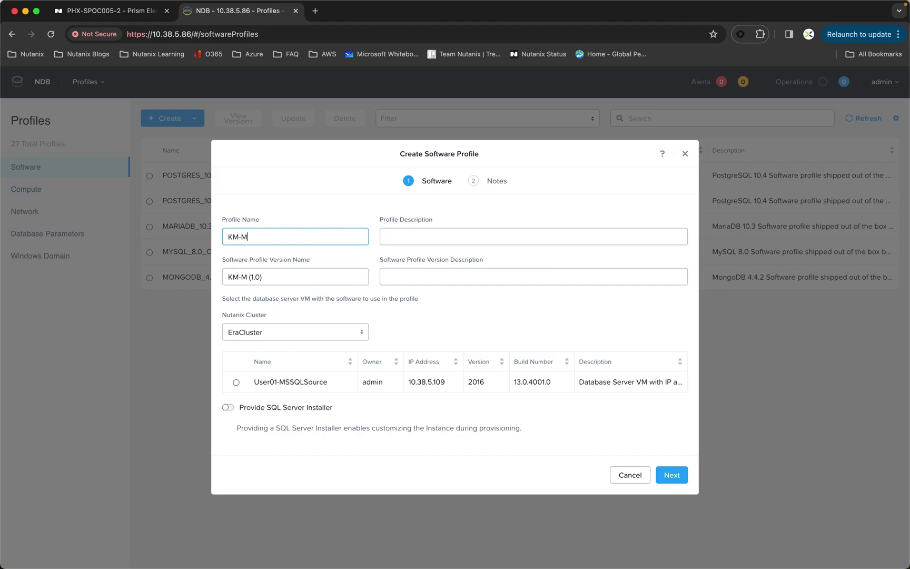
pyautogui.write('SSQL2016')
pyautogui.click(237, 382)
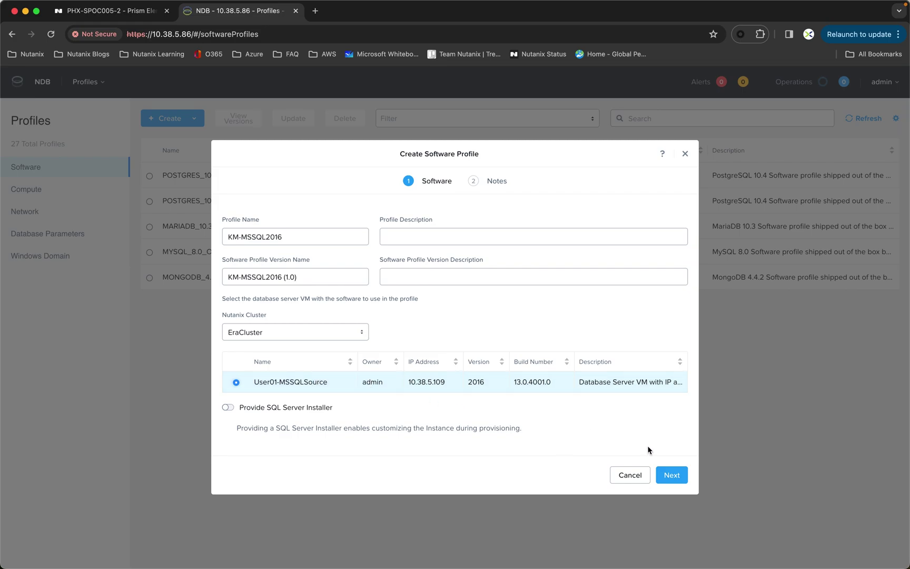
pyautogui.click(668, 478)
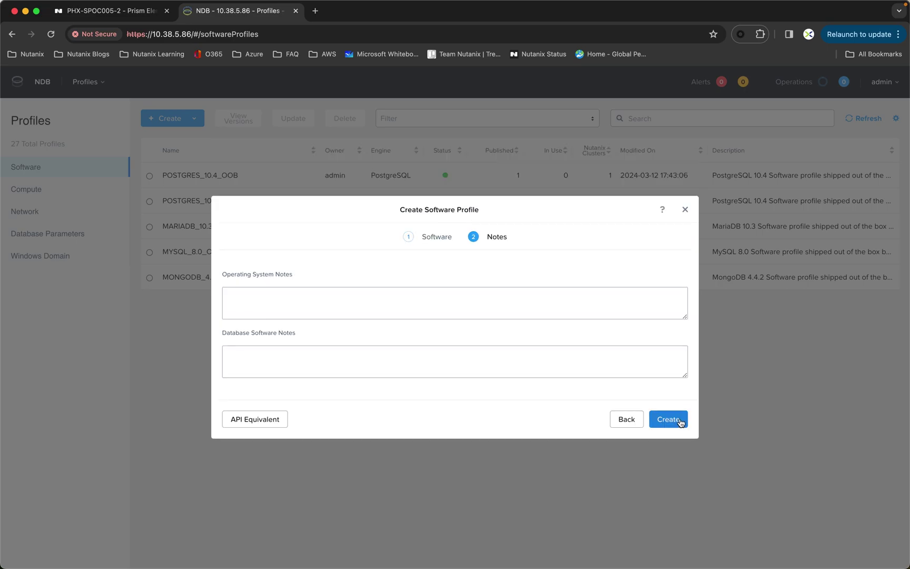
pyautogui.click(679, 422)
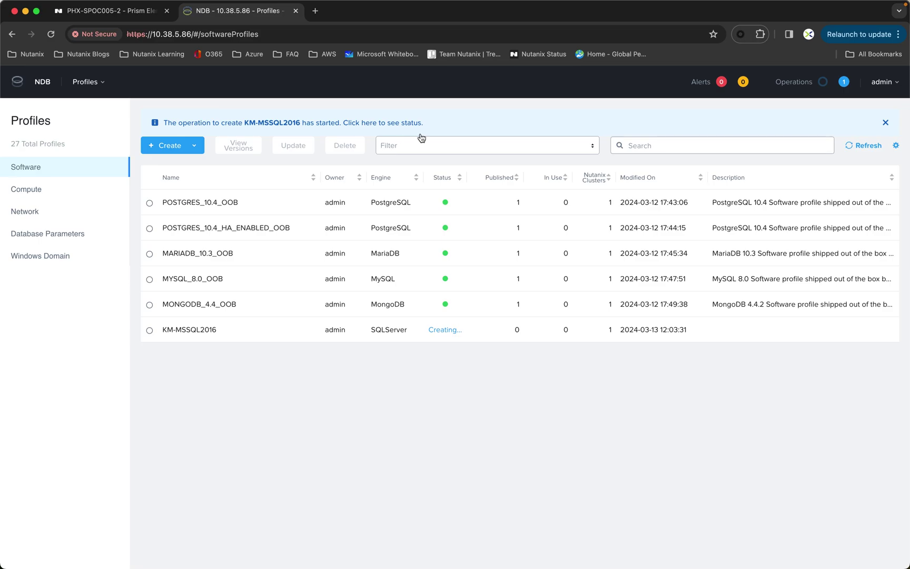
# Open the Operations page tracking the KM-MSSQL2016 software profile creation from the banner link
pyautogui.click(372, 123)
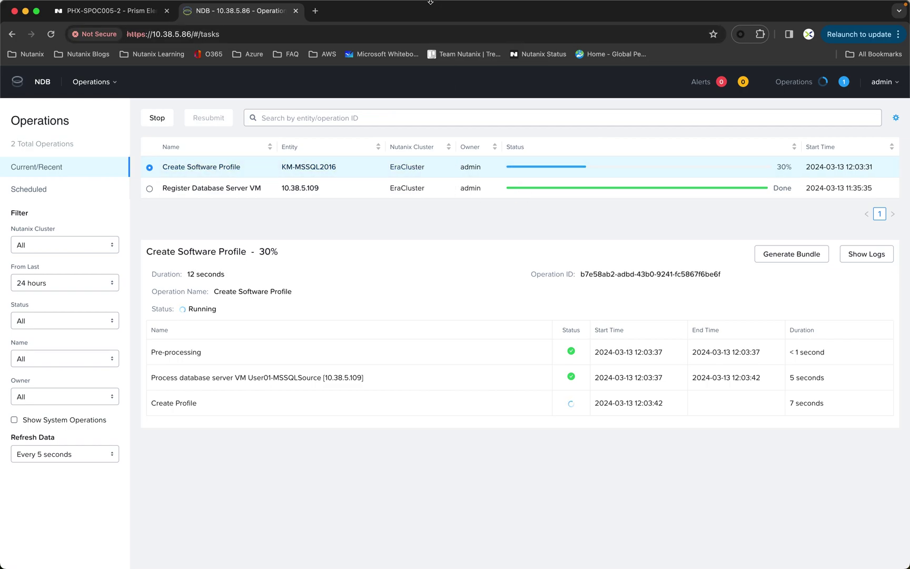
# Wait for Create Software Profile KM-MSSQL2016 to reach 100% Succeeded, then refocus the browser
pyautogui.moveTo(428, 3)
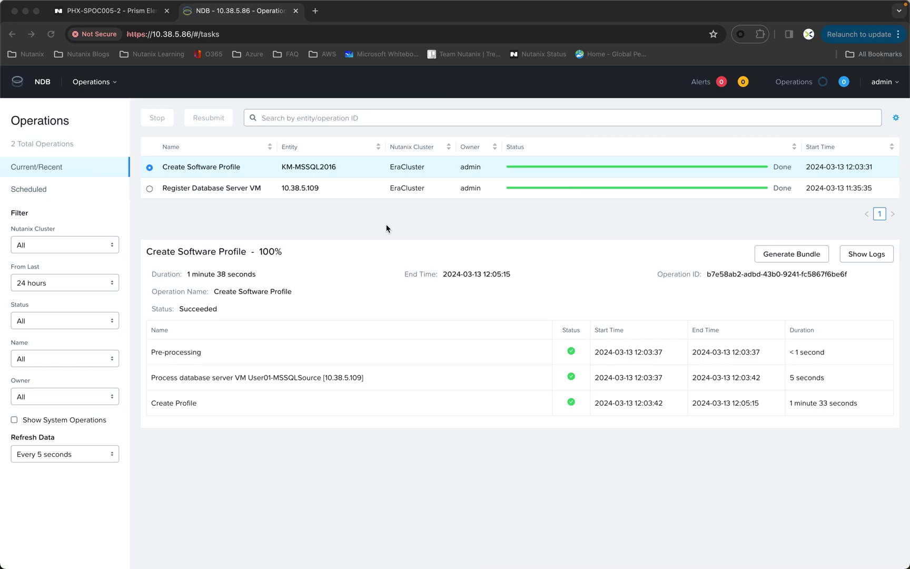
pyautogui.click(117, 82)
# Go to Databases > Sources and choose Register > SQL Server > Database
pyautogui.click(116, 85)
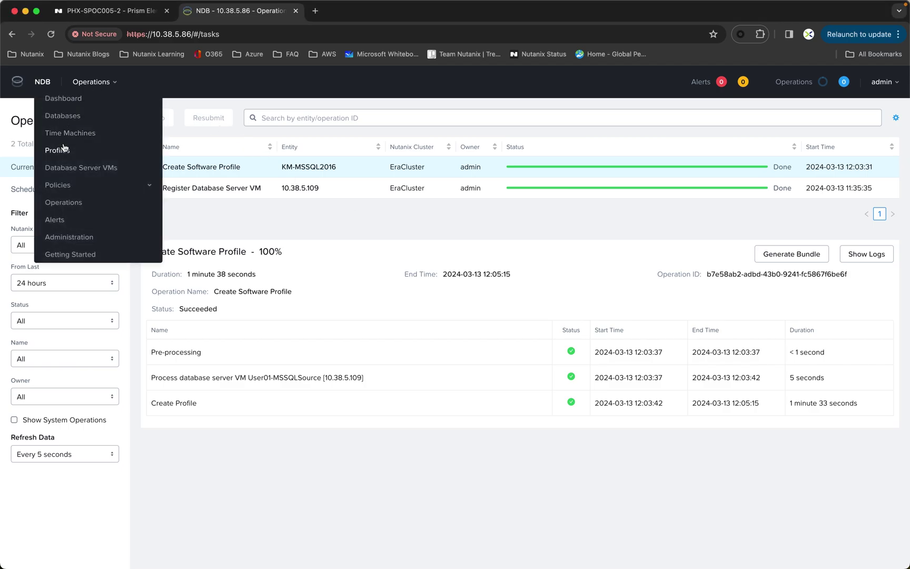
pyautogui.click(63, 117)
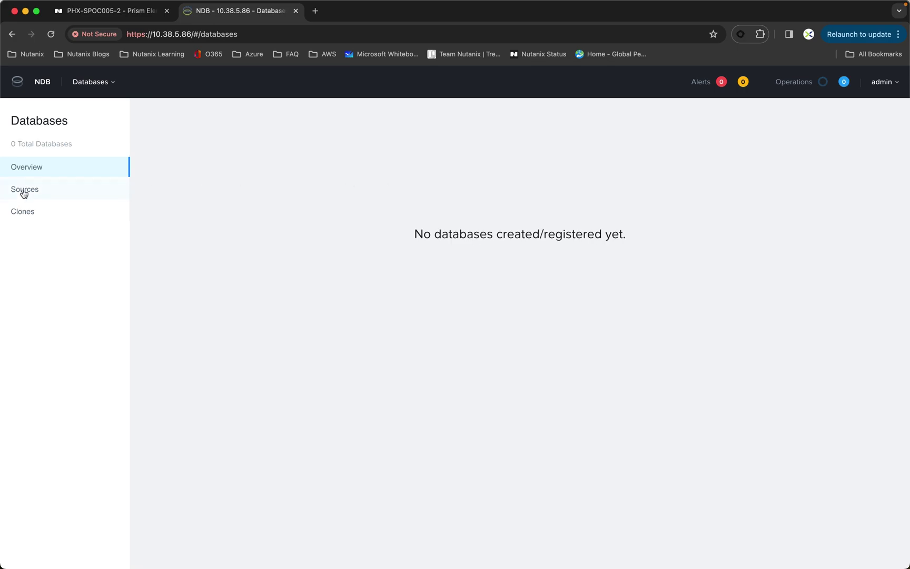
pyautogui.click(24, 190)
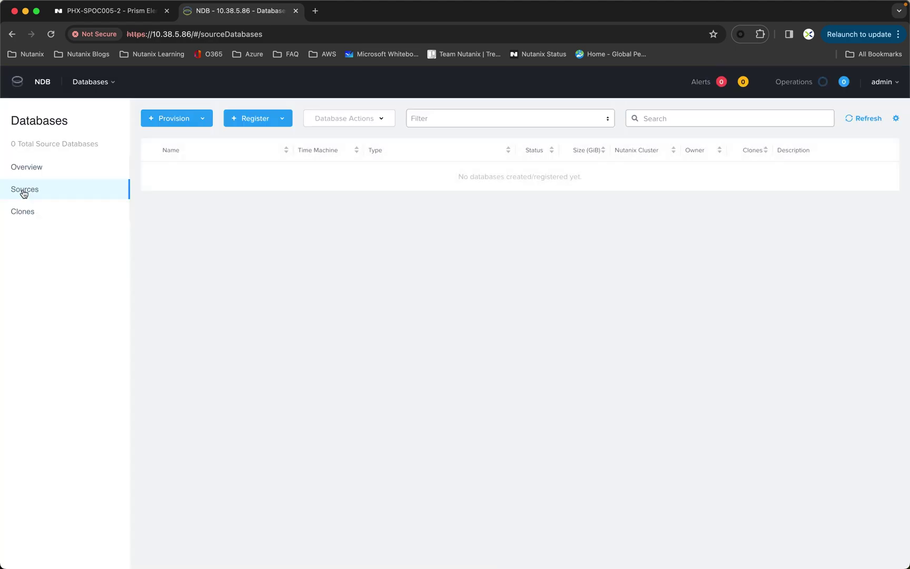
pyautogui.click(261, 120)
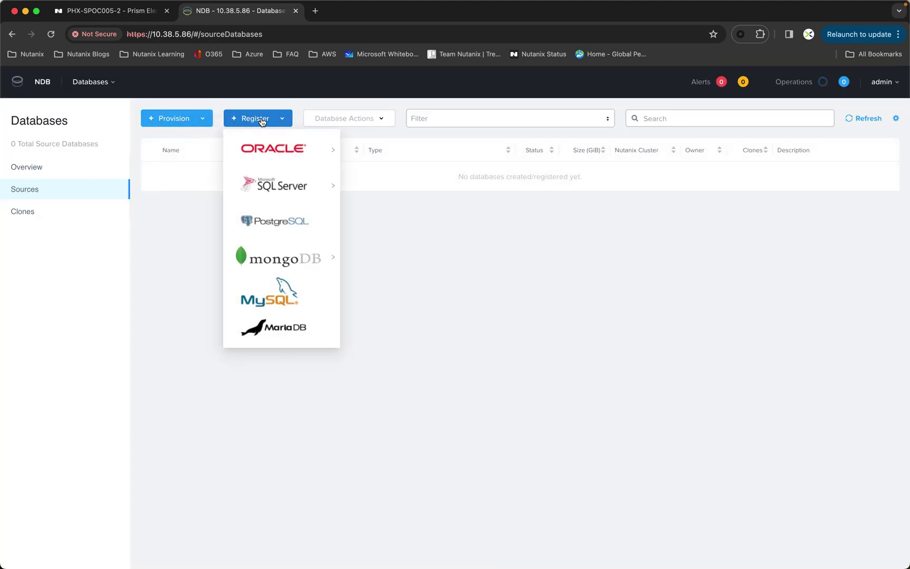
pyautogui.moveTo(293, 183)
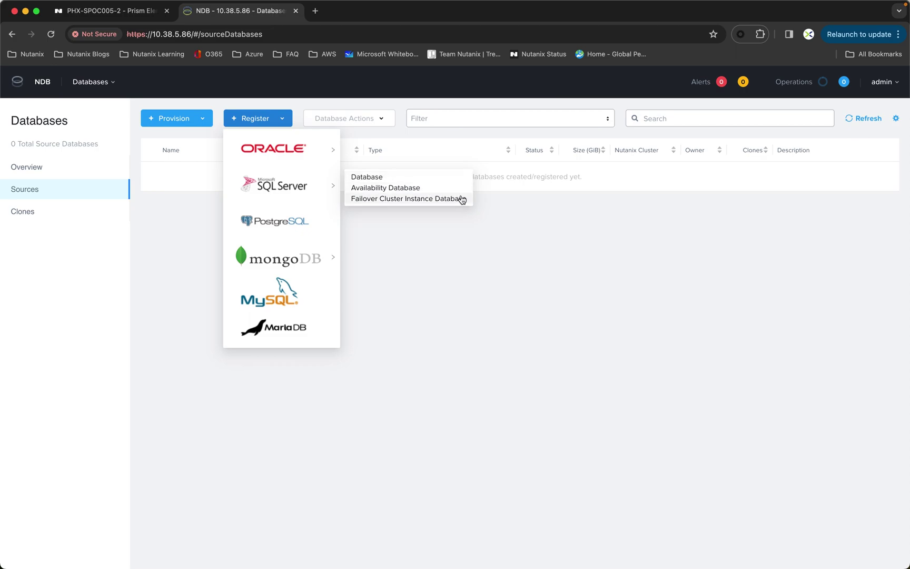
pyautogui.moveTo(328, 153)
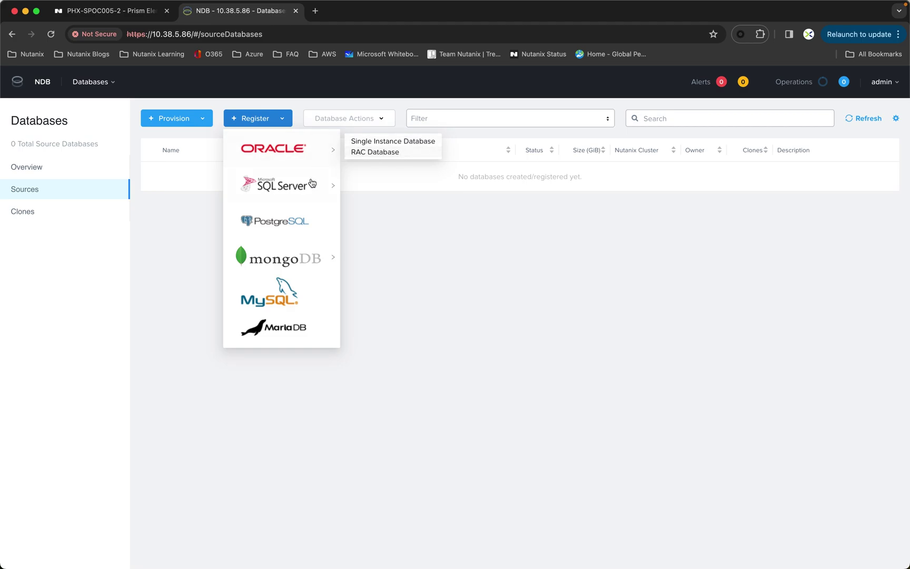
pyautogui.moveTo(298, 187)
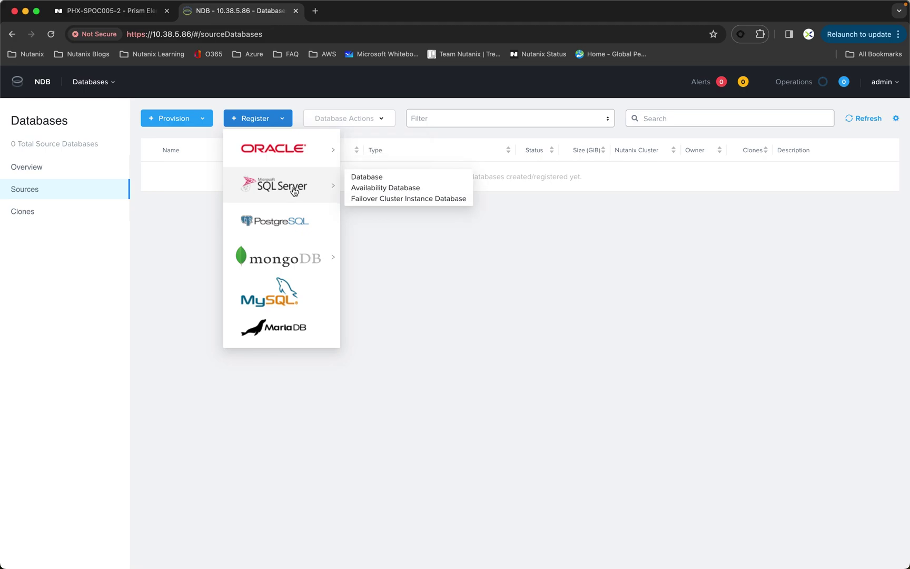
pyautogui.click(378, 178)
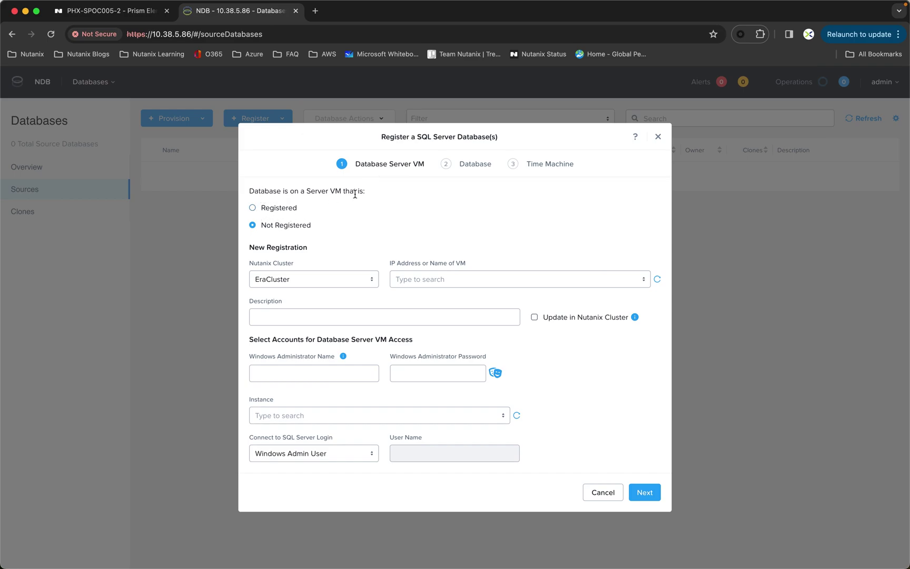
# Use the already-registered User01-MSSQLSource server VM and advance to the Database step
pyautogui.click(256, 208)
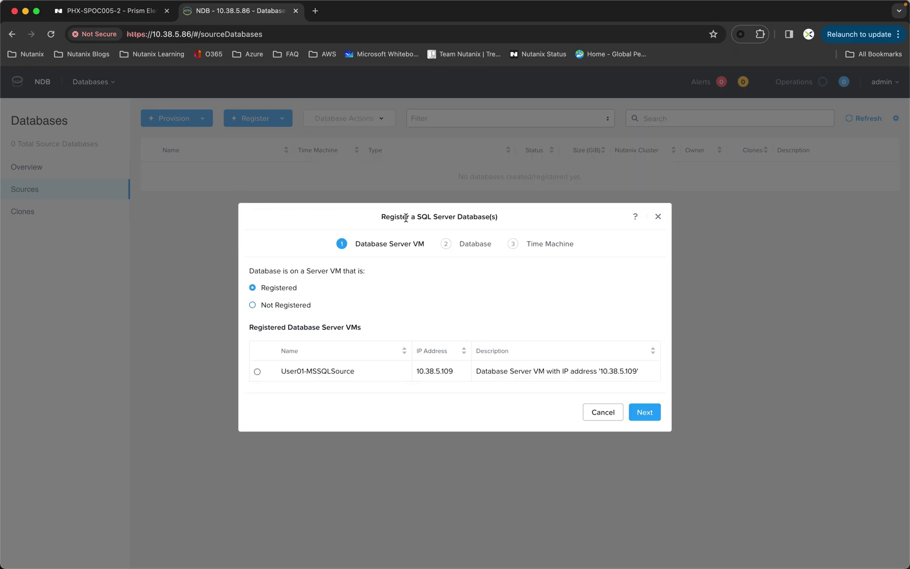
pyautogui.click(258, 372)
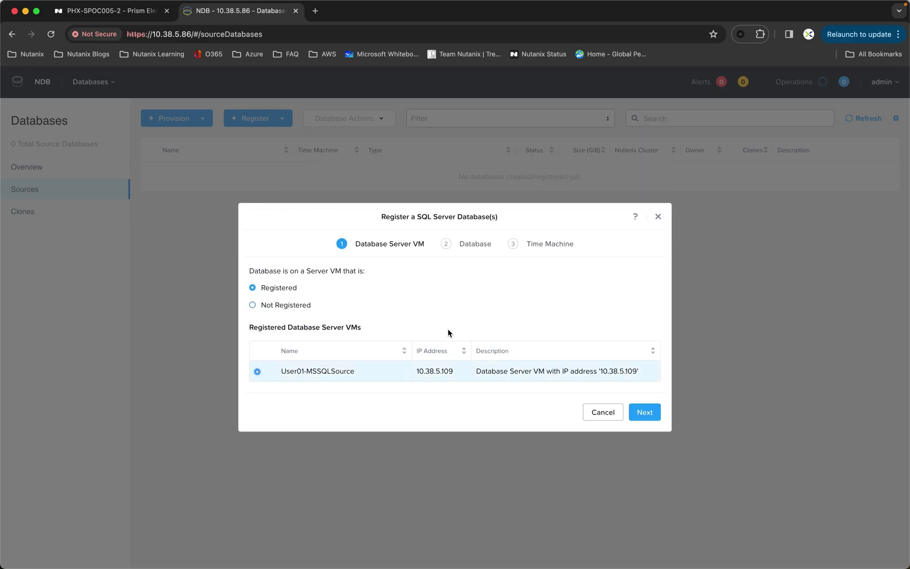
pyautogui.click(645, 413)
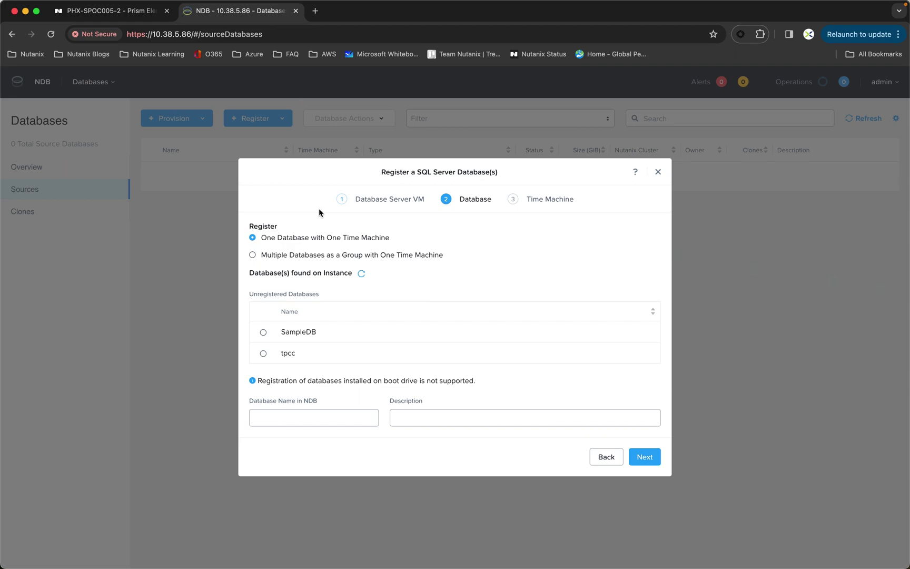
# Select SampleDB, name it KM-SampleDB in NDB, and advance to Time Machine
pyautogui.click(264, 333)
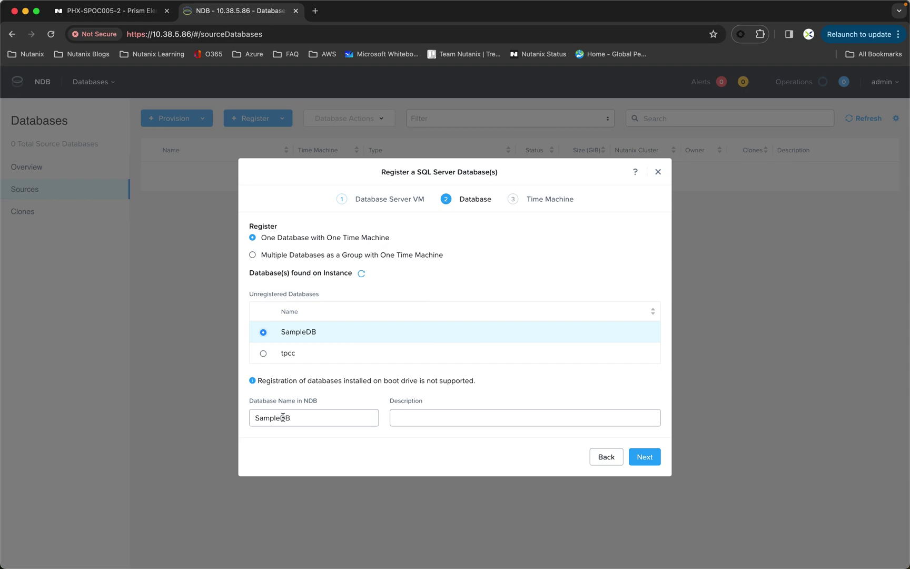
pyautogui.click(256, 418)
pyautogui.write('KM-')
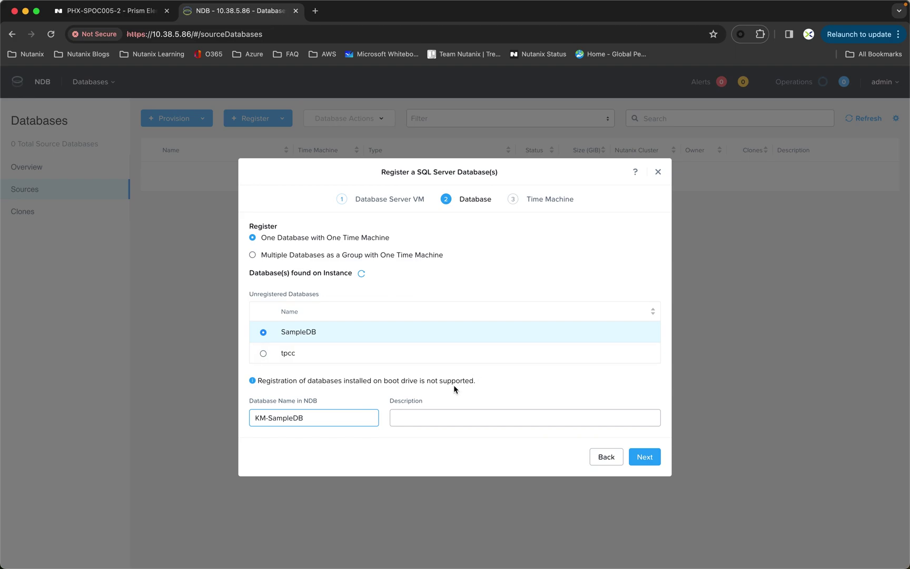
pyautogui.click(644, 457)
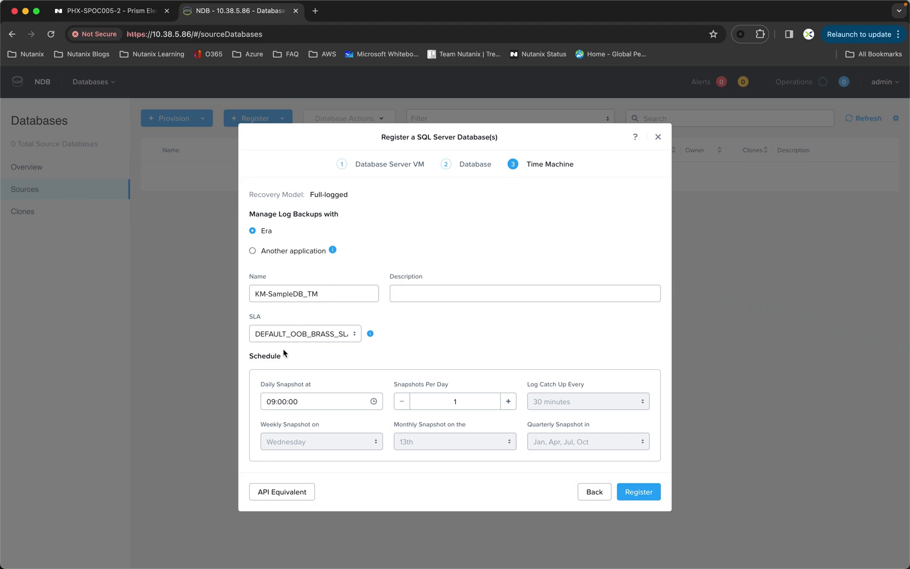
# Keep DEFAULT_OOB_BRASS_SLA for KM-SampleDB_TM and view the registration's API Equivalent
pyautogui.click(360, 340)
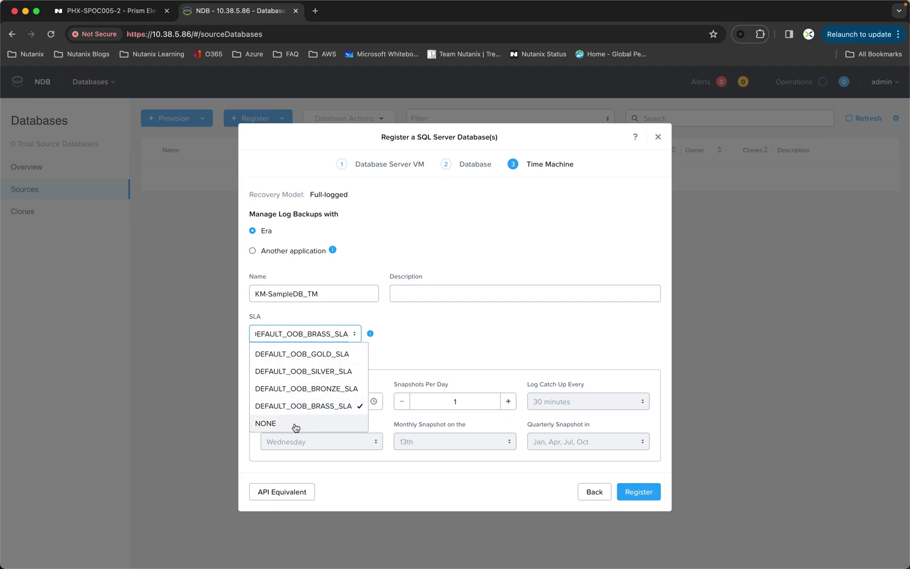
pyautogui.click(446, 316)
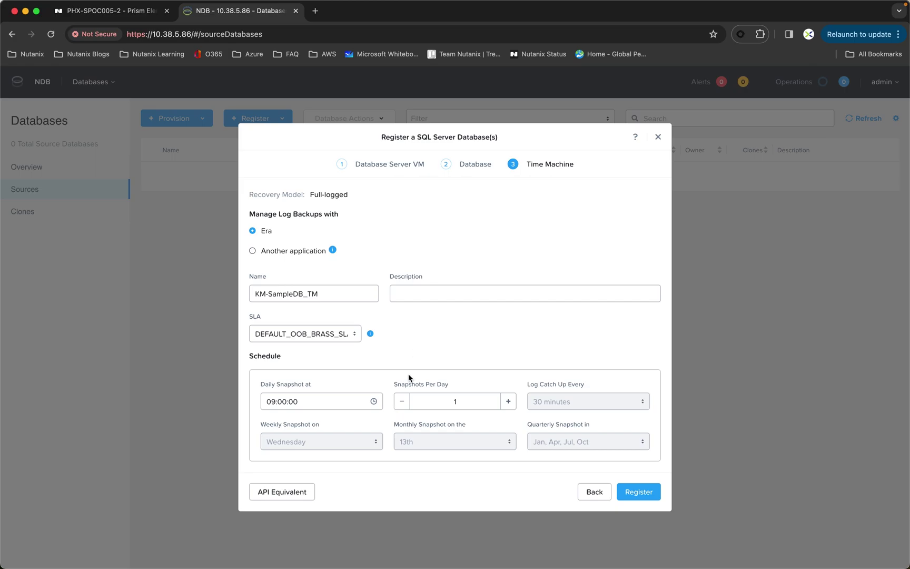
pyautogui.click(305, 495)
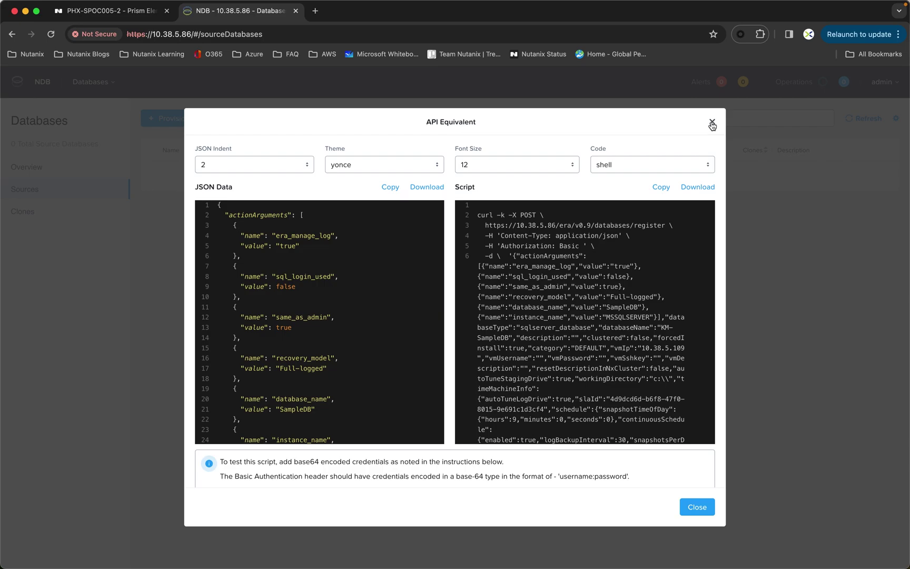
# Close the API Equivalent dialog to return to the KM-SampleDB_TM Time Machine step
pyautogui.click(697, 508)
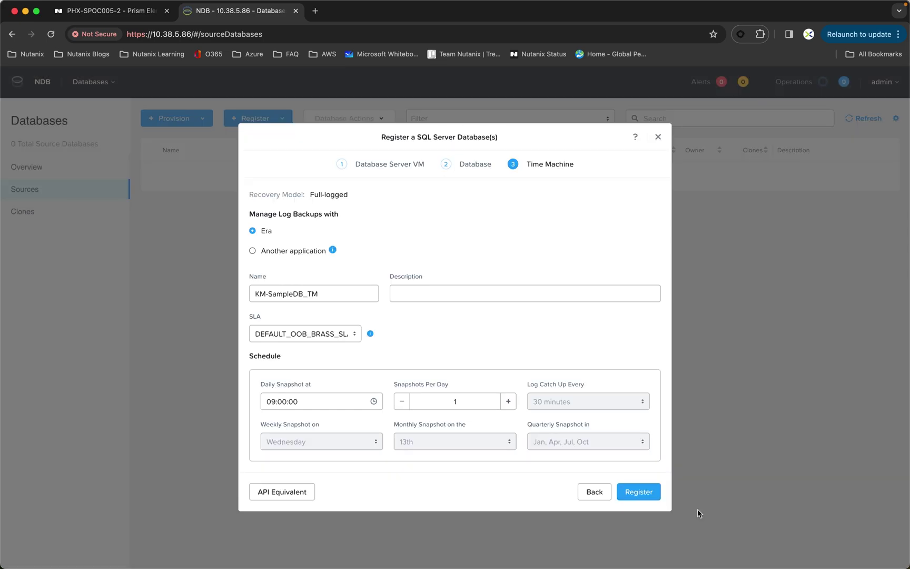
# Submit the KM-SampleDB registration and watch its Register Database operation succeed
pyautogui.click(647, 494)
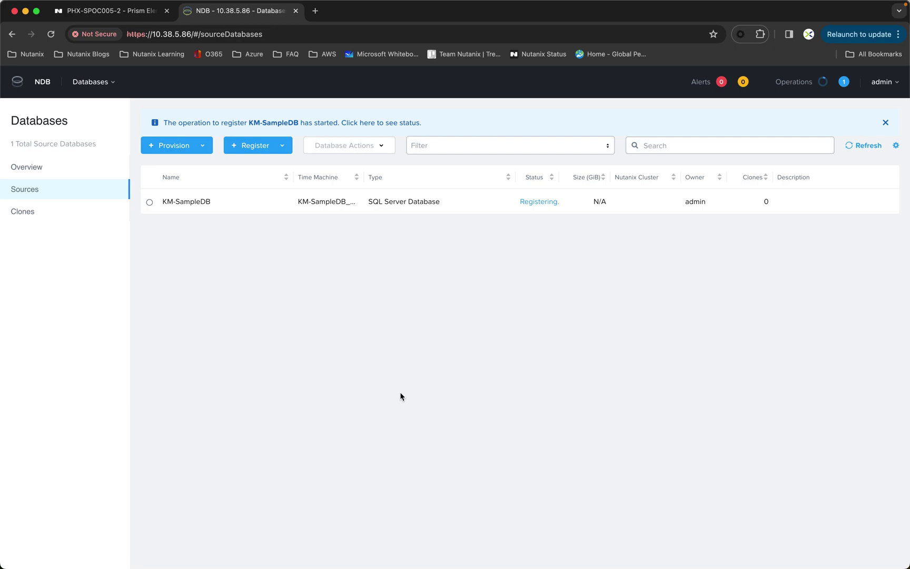
pyautogui.click(368, 125)
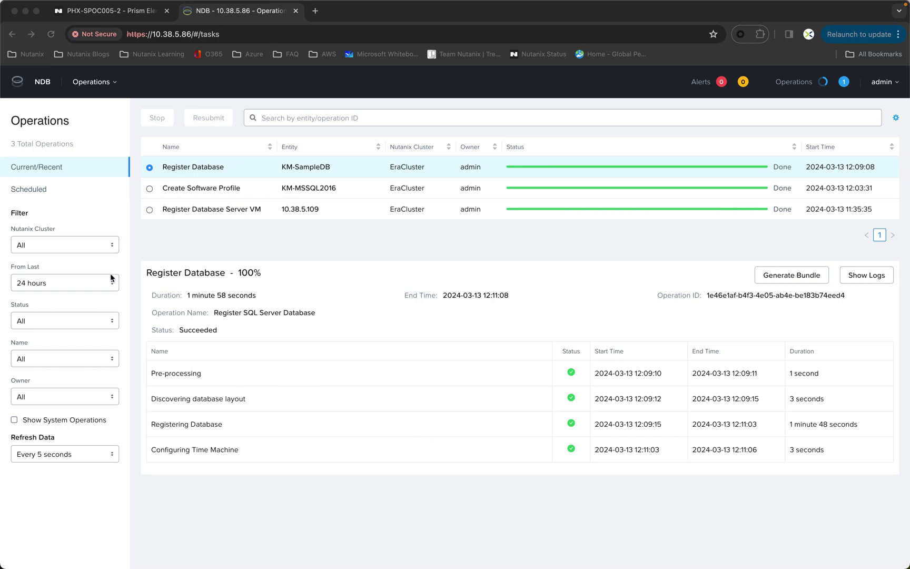
pyautogui.click(113, 84)
# Go to Databases > Sources and choose Provision > SQL Server > Database
pyautogui.click(79, 116)
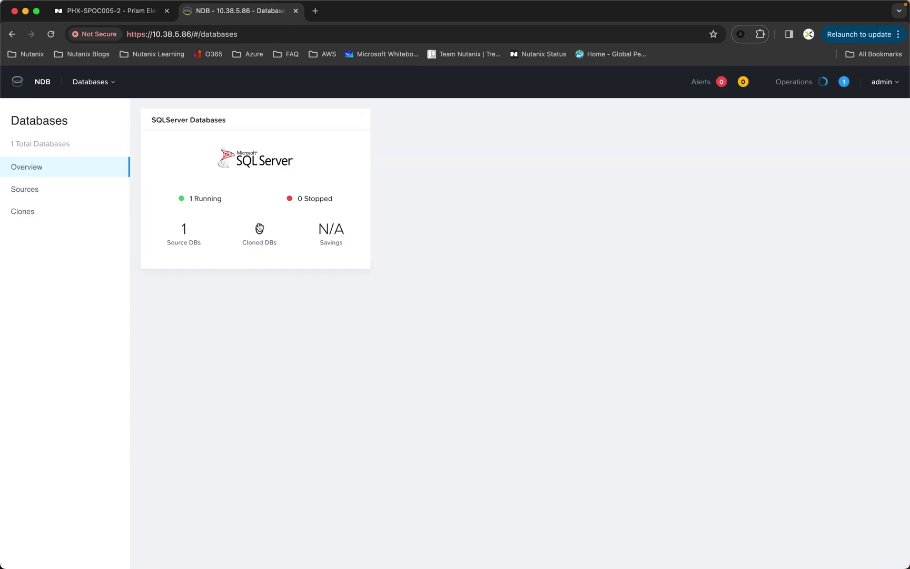
pyautogui.click(28, 193)
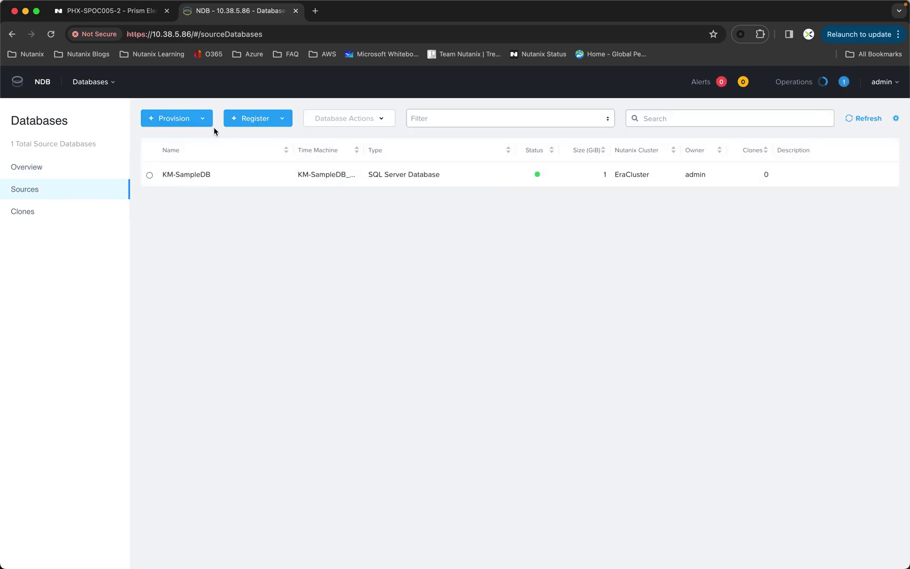
pyautogui.click(176, 125)
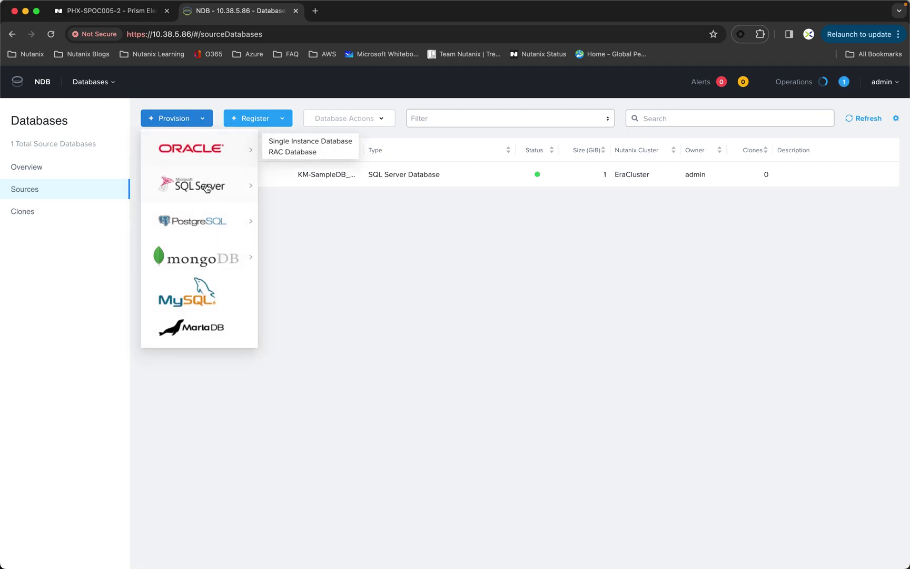
pyautogui.moveTo(215, 190)
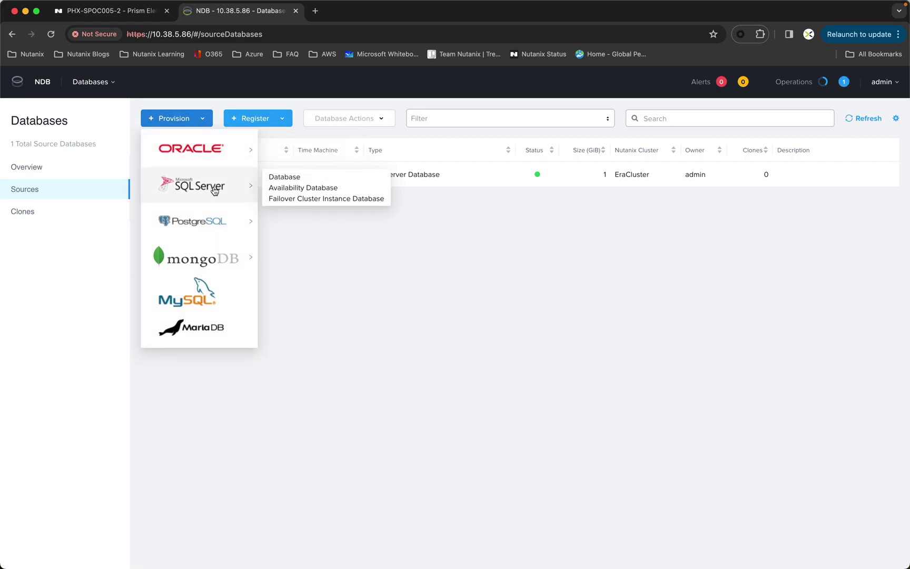
pyautogui.click(289, 178)
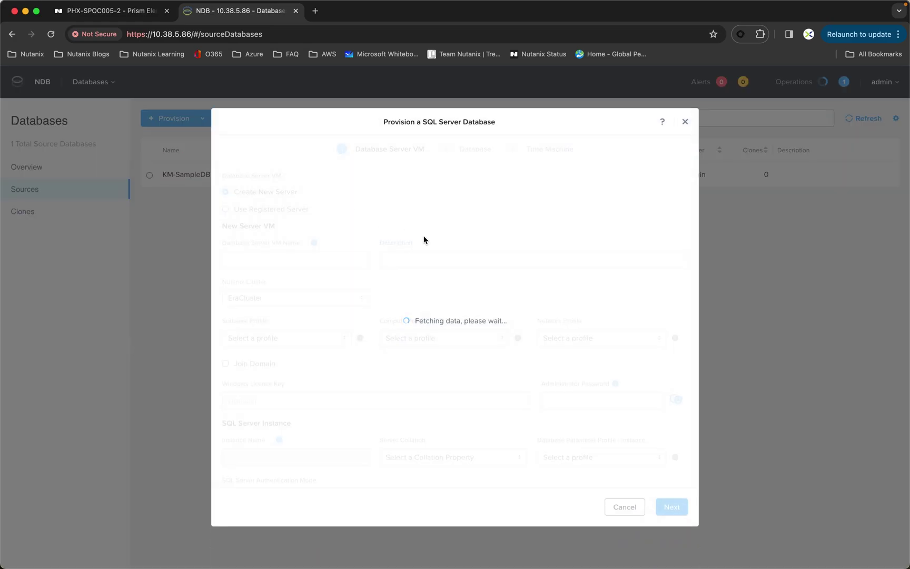
# Name the server VM KM-MSSQL2 with KM-MSSQL2016, CUSTOM_EXTRA_SMALL and Primary-MSSQL-Network profiles
pyautogui.click(260, 262)
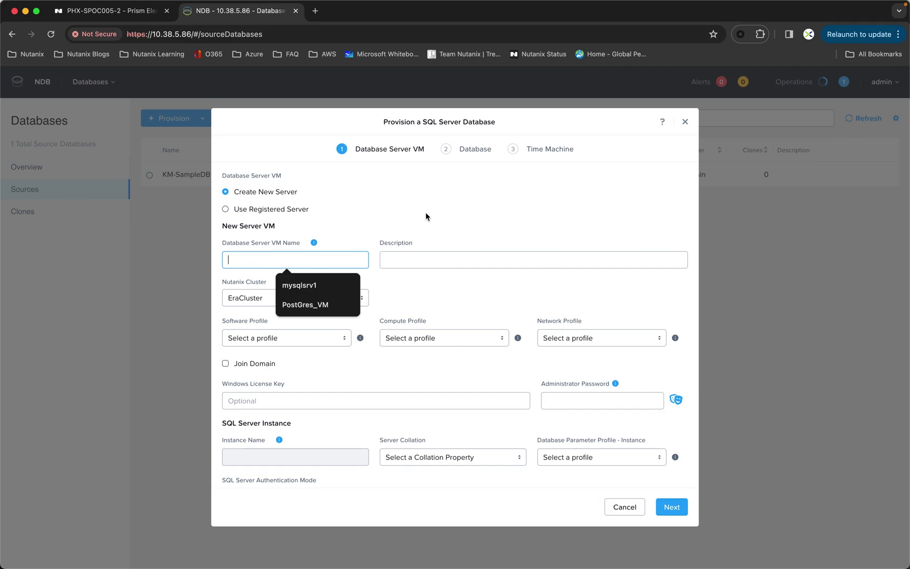
pyautogui.write('KM')
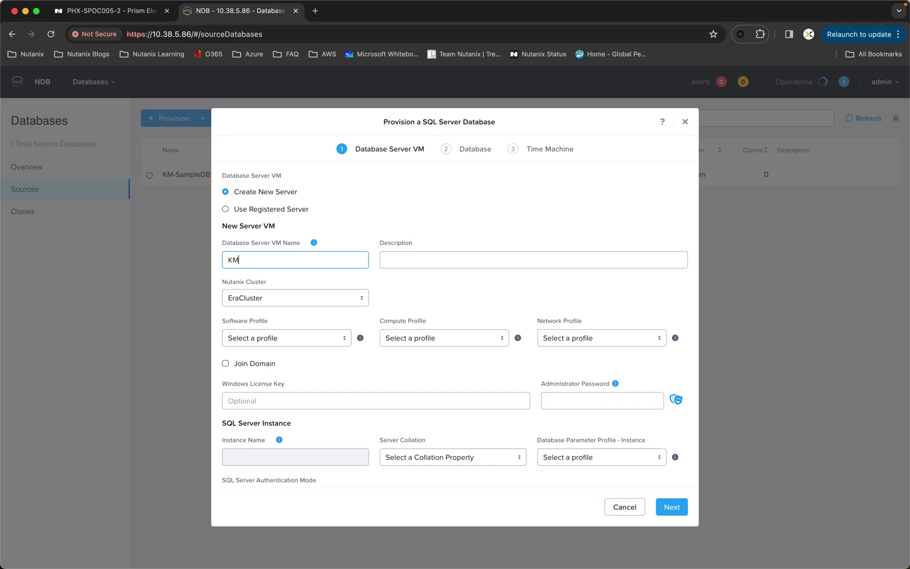
pyautogui.write('-MSSQL2')
pyautogui.click(265, 339)
pyautogui.click(282, 357)
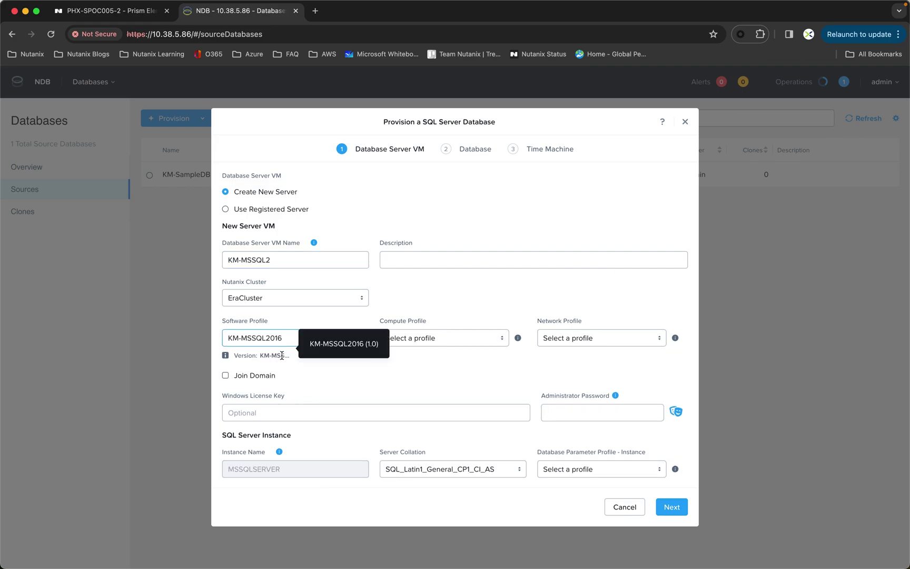
pyautogui.click(444, 339)
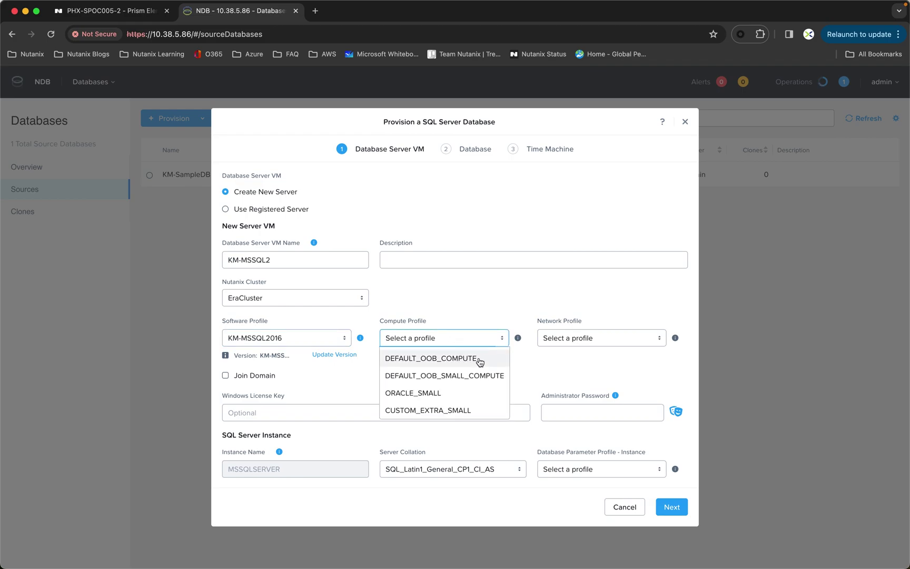
pyautogui.click(464, 410)
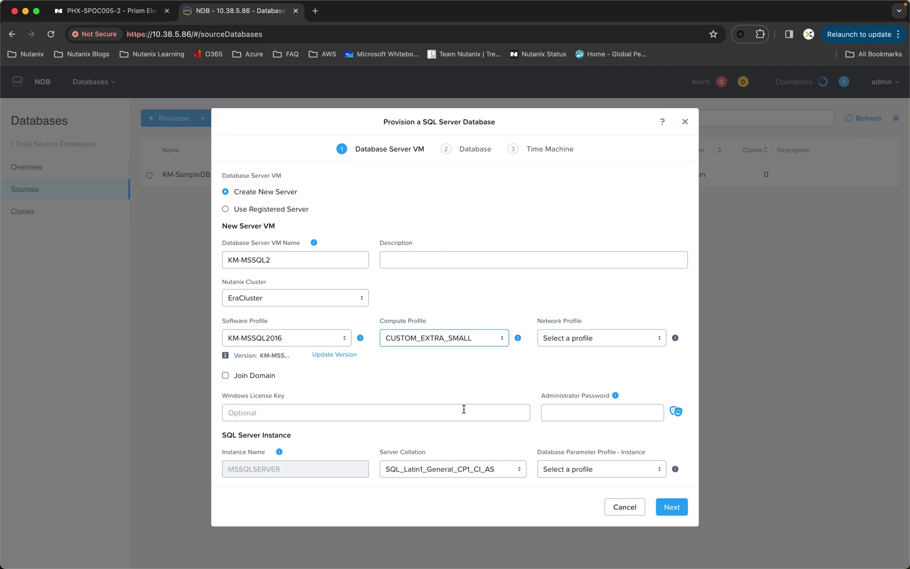
pyautogui.click(578, 343)
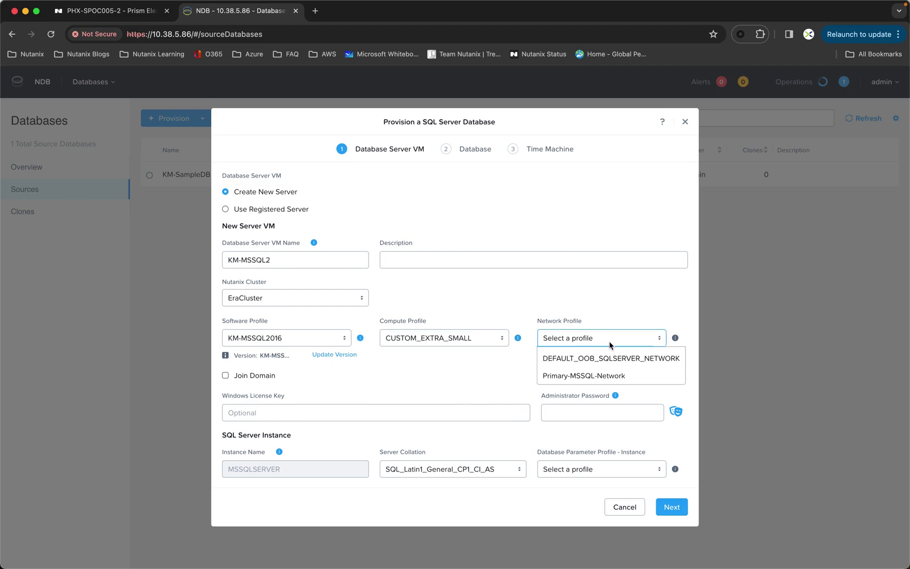
pyautogui.click(622, 377)
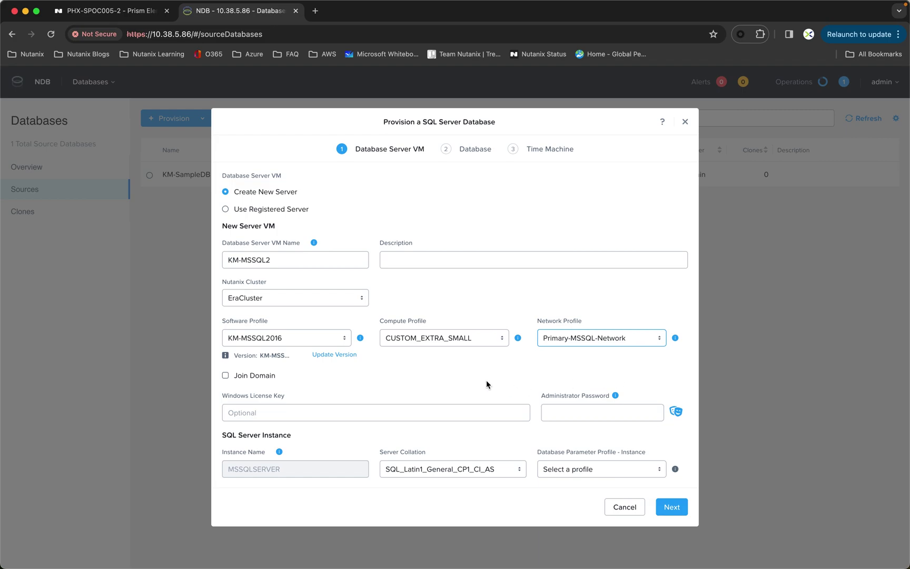
# Join the VM to the NTNXLAB domain and enter the administrator password
pyautogui.click(226, 374)
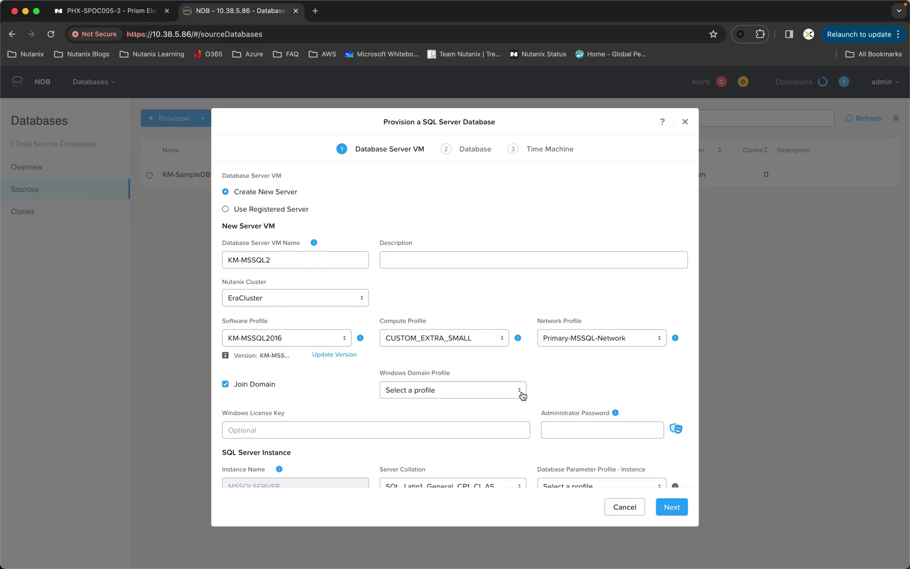
pyautogui.click(520, 393)
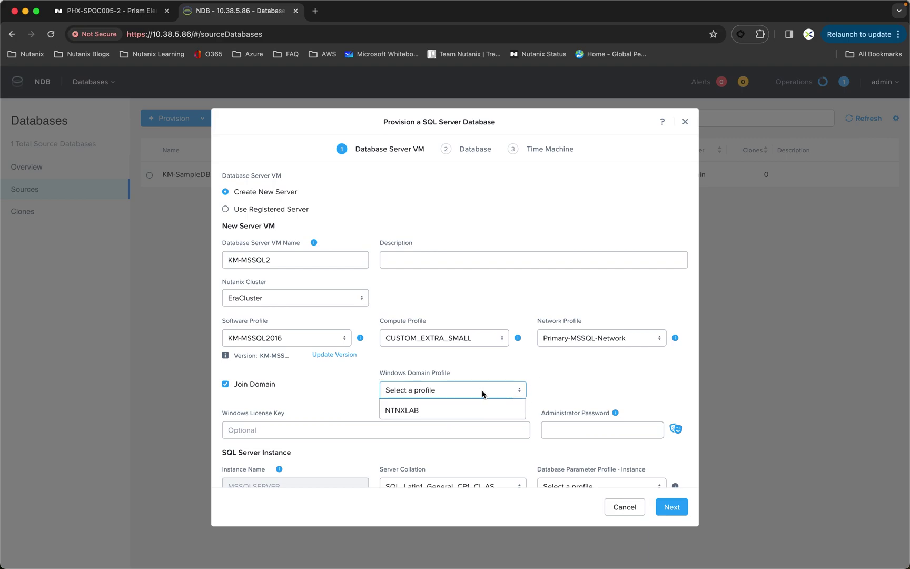
pyautogui.click(419, 414)
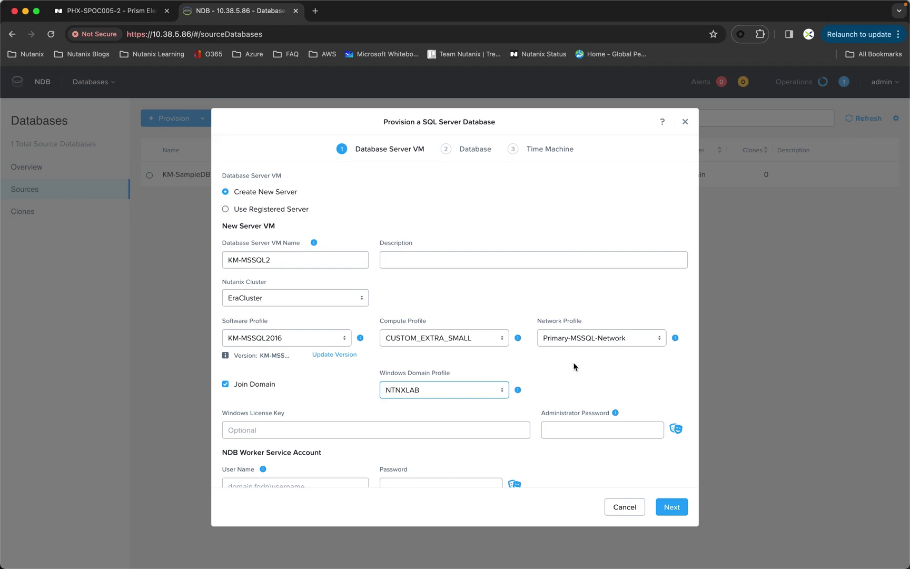
pyautogui.scroll(-2, 575, 367)
pyautogui.scroll(-3, 593, 337)
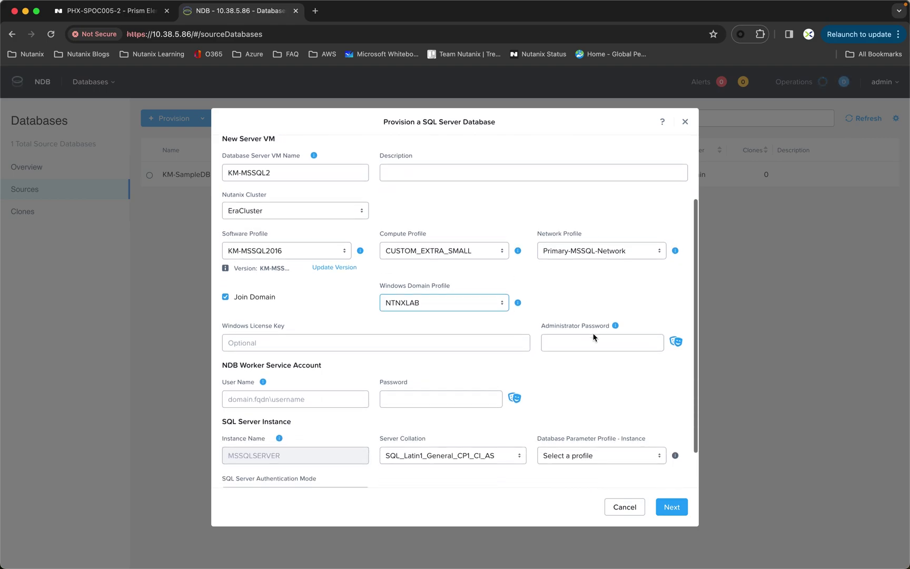
pyautogui.scroll(-1, 592, 335)
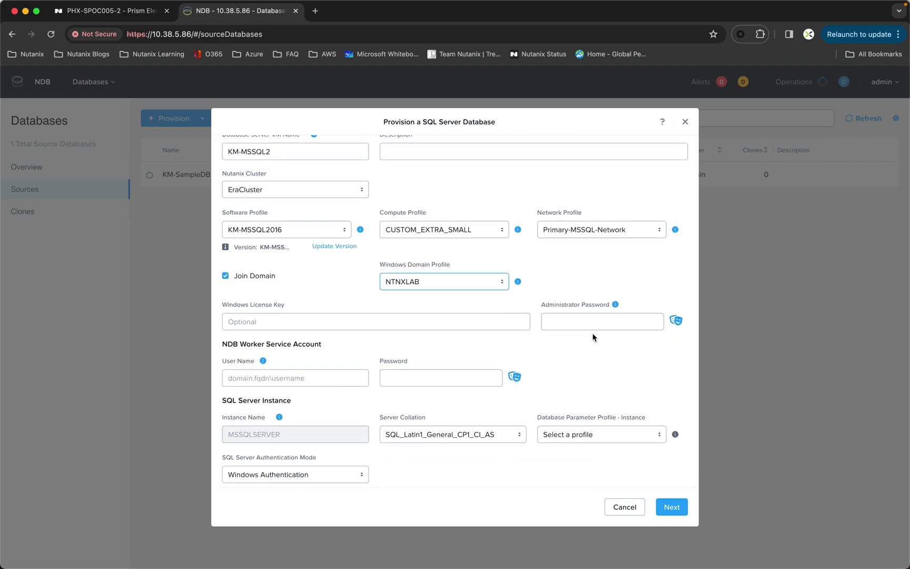
pyautogui.click(554, 318)
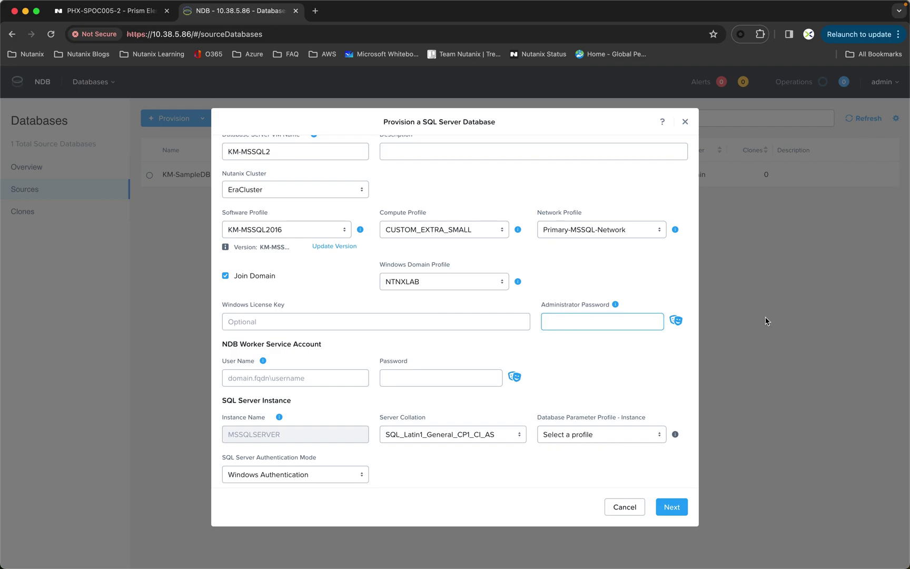
pyautogui.write('••••••••••')
# Set the worker service account to the ntnxlab.local domain administrator and enter its password
pyautogui.click(672, 322)
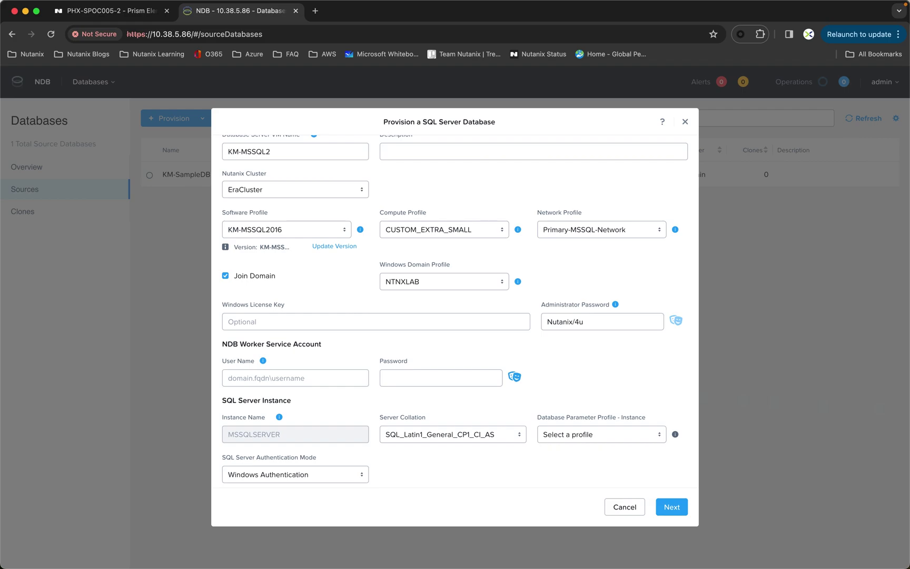
pyautogui.click(237, 377)
pyautogui.write('ntnx')
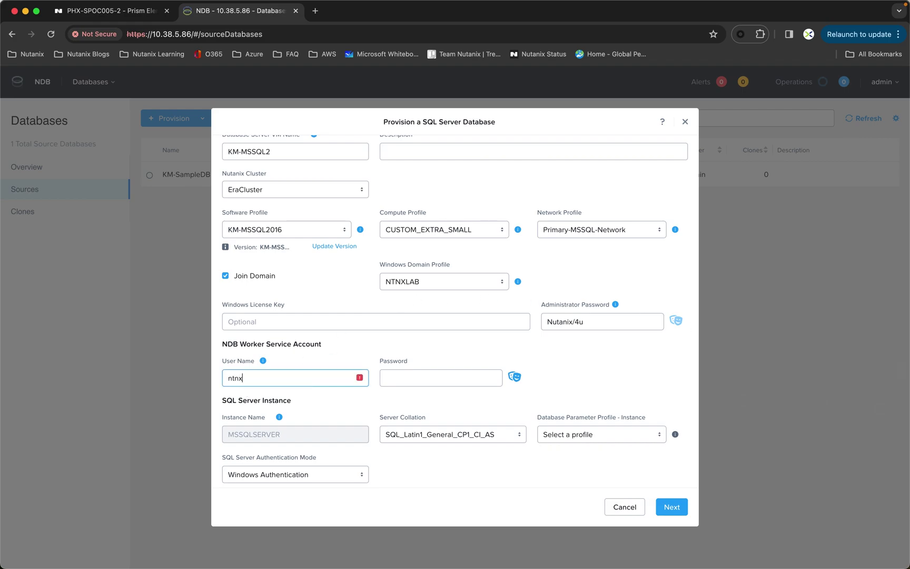
pyautogui.write('lab\\administrator')
pyautogui.click(253, 378)
pyautogui.write('.local')
pyautogui.click(409, 379)
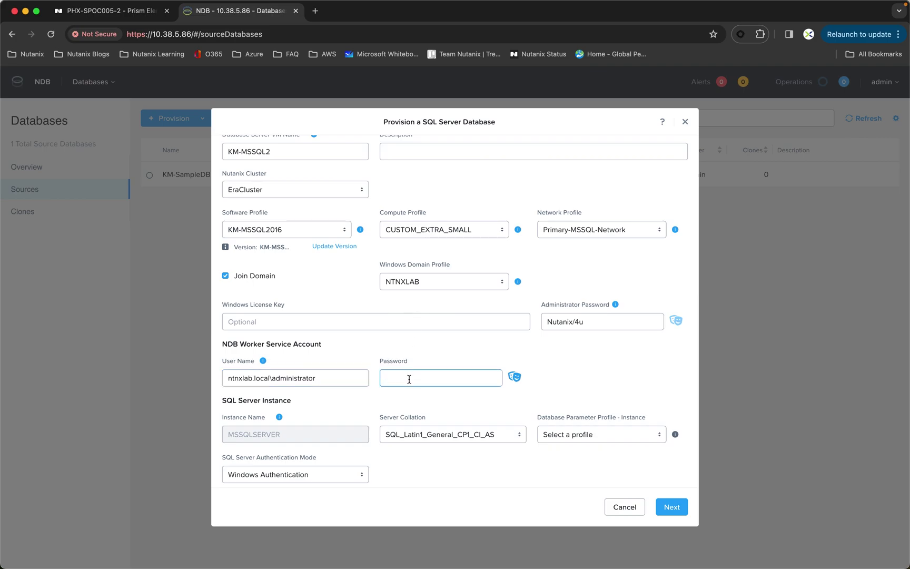
pyautogui.write('Nutanix/4u')
# Choose DEFAULT_SQLSERVER_INSTANCE_PARAMS as the instance parameter profile
pyautogui.click(566, 436)
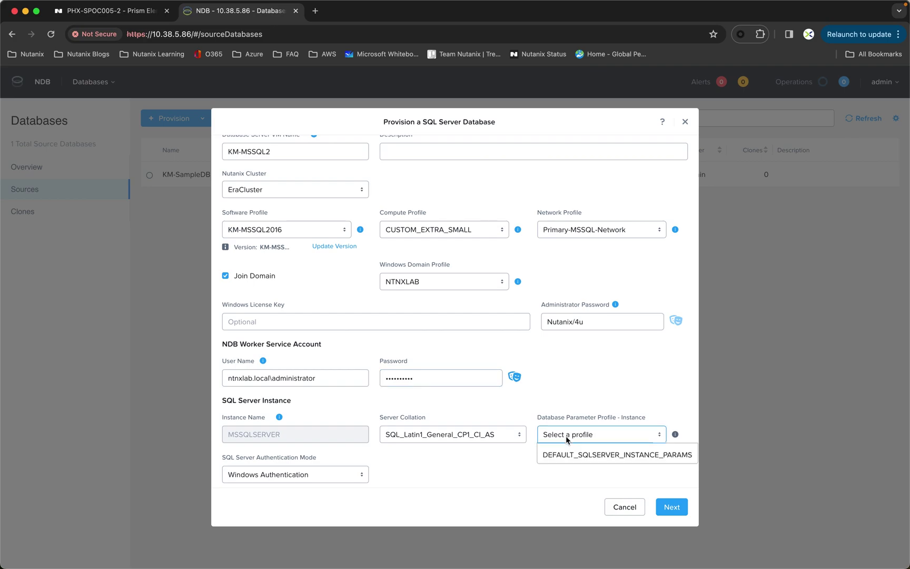
pyautogui.click(591, 457)
pyautogui.scroll(-2, 603, 360)
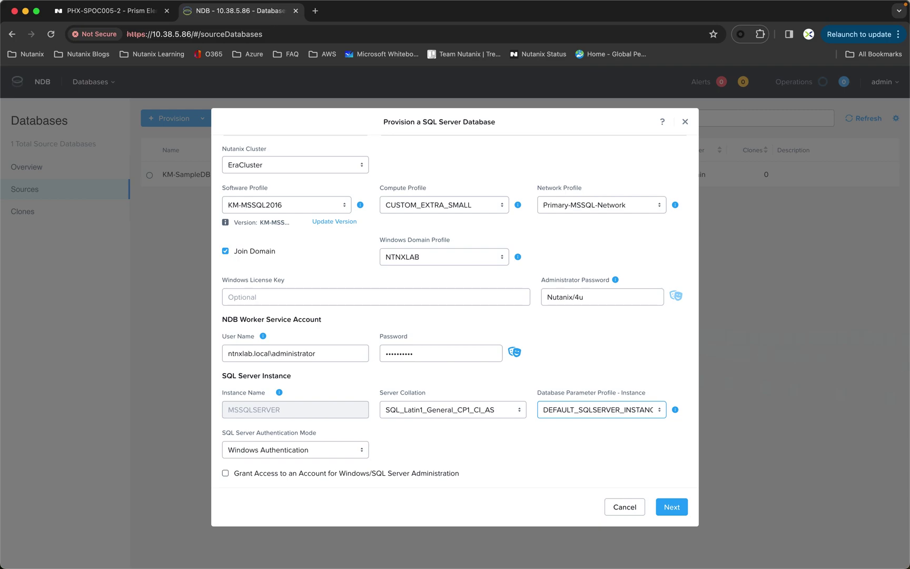
# Move to the Database step and name the database KM-DB1
pyautogui.click(678, 514)
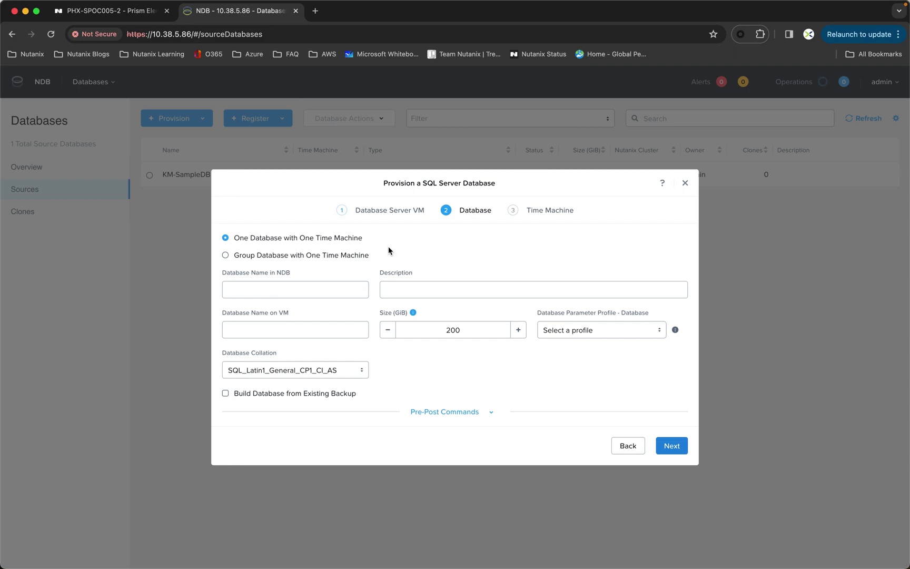
pyautogui.click(244, 289)
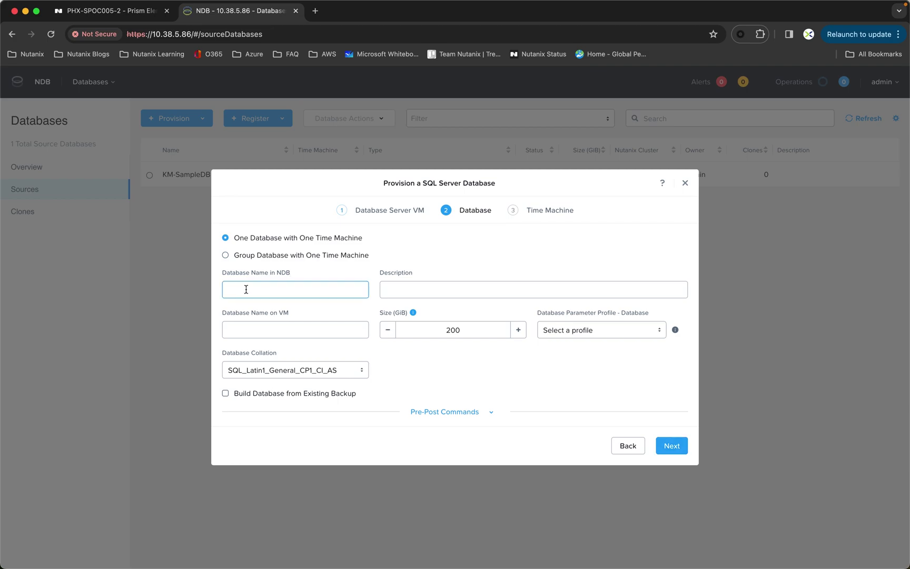
pyautogui.write('KM')
pyautogui.write('DB')
pyautogui.press('BackSpace')
pyautogui.press('BackSpace')
pyautogui.write('DB1')
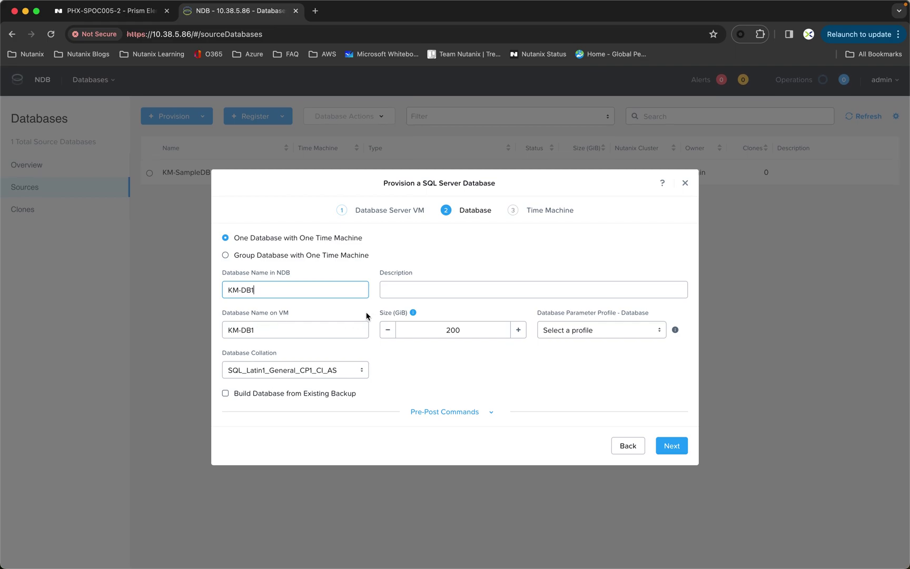
# Select DEFAULT_SQLSERVER_DATABASE_PARAMS as the database profile, leaving Pre-Post Commands collapsed
pyautogui.click(590, 331)
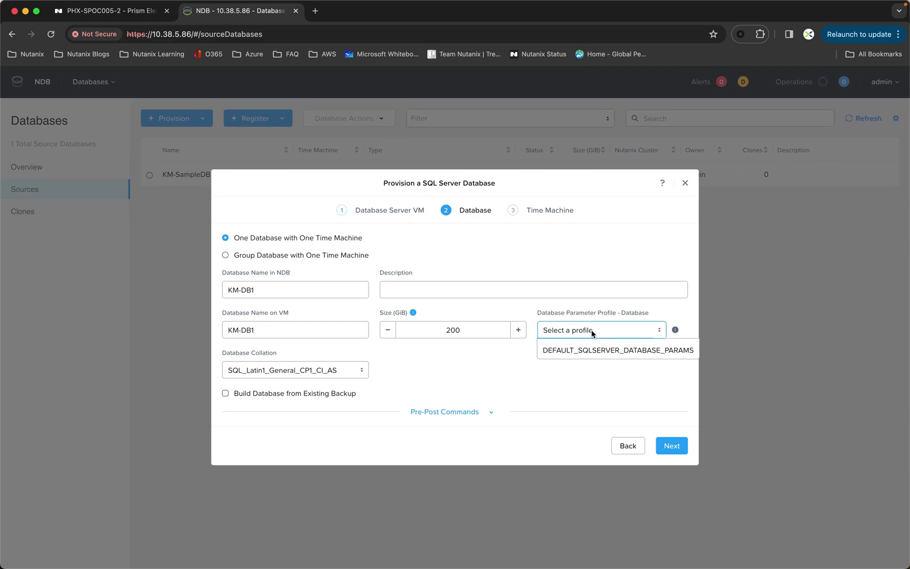
pyautogui.click(594, 348)
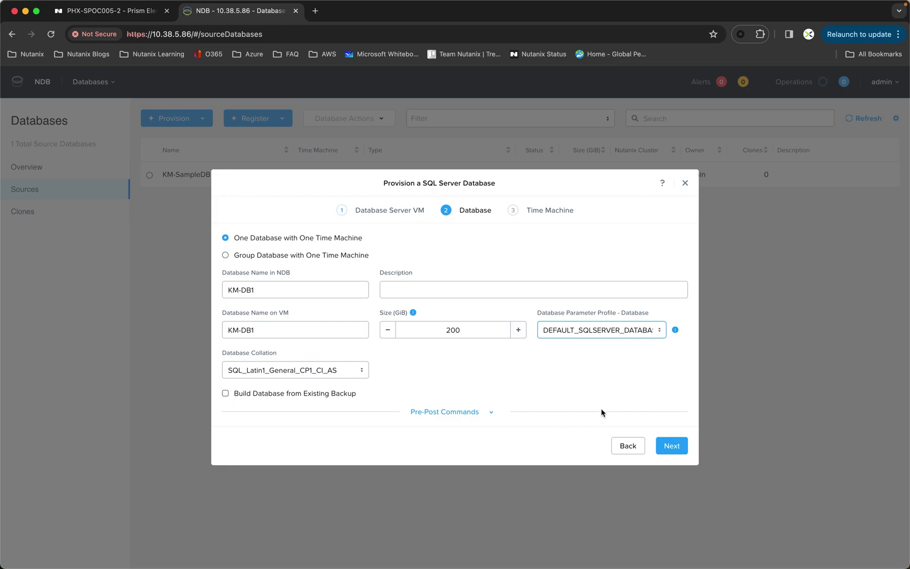
pyautogui.click(430, 412)
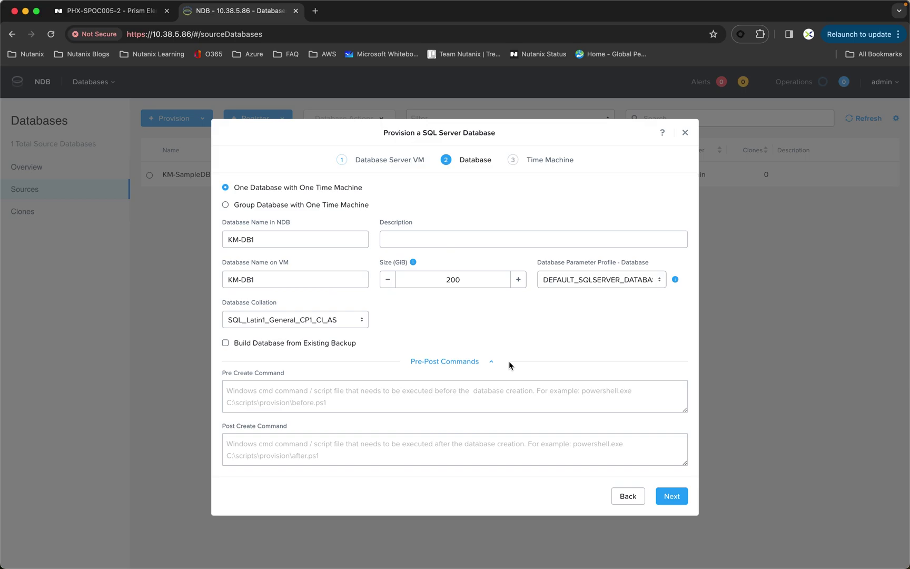
pyautogui.click(463, 364)
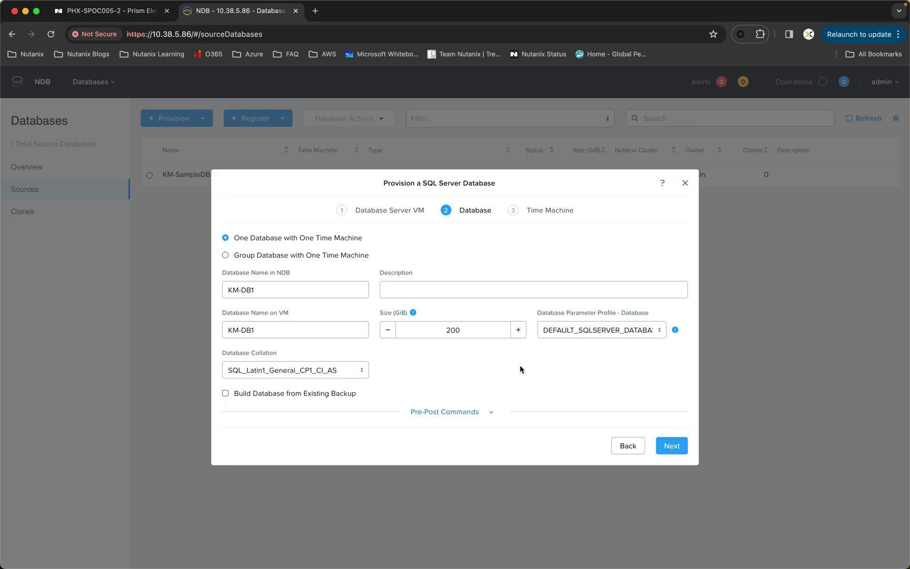
# Assign DEFAULT_OOB_BRONZE_SLA to the KM-DB1_TM time machine and submit provisioning
pyautogui.click(675, 447)
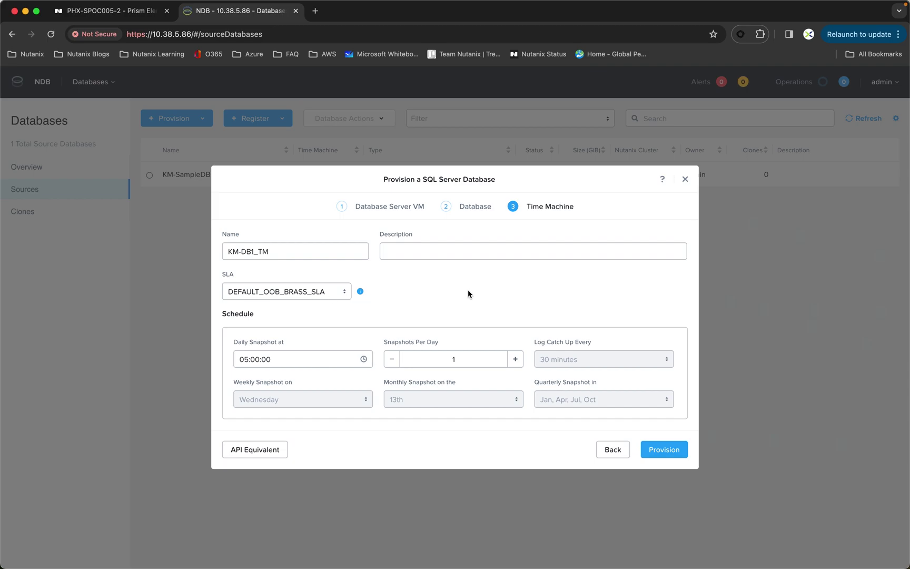
pyautogui.click(312, 292)
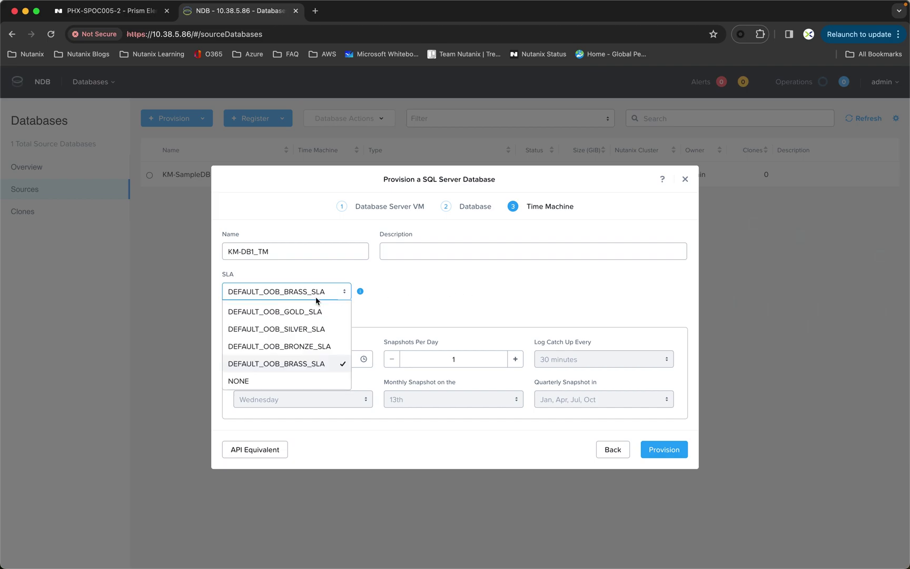
pyautogui.click(320, 346)
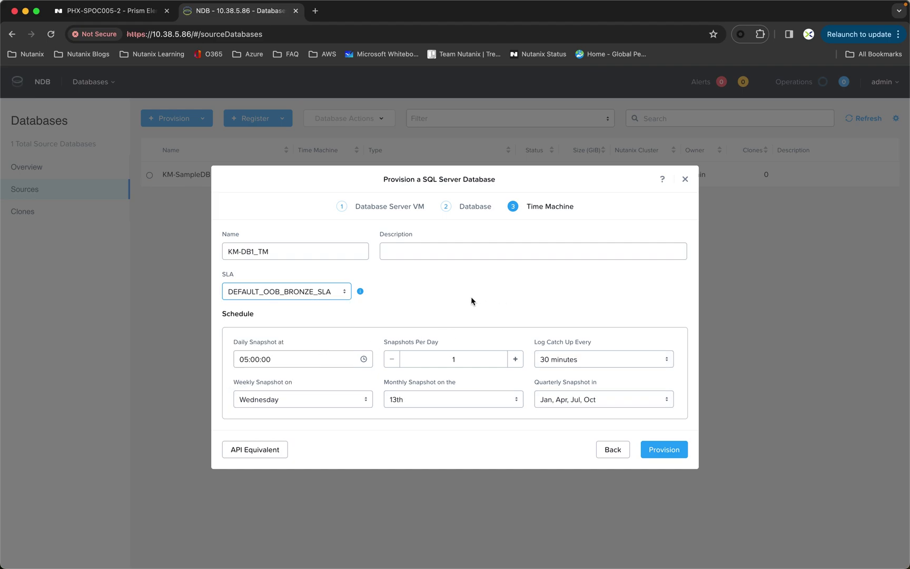
pyautogui.click(664, 452)
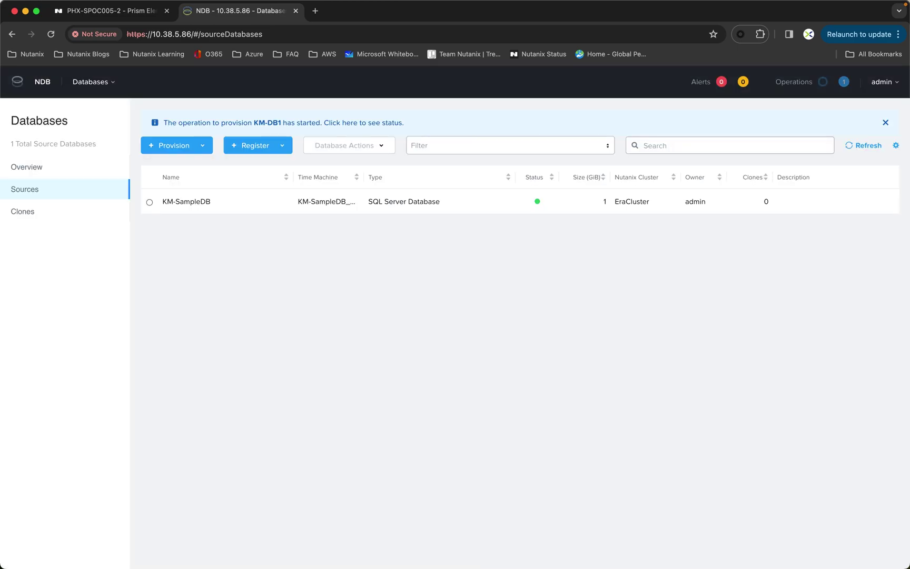
# Open the status of the KM-DB1 Provision Database operation from the banner link
pyautogui.click(358, 122)
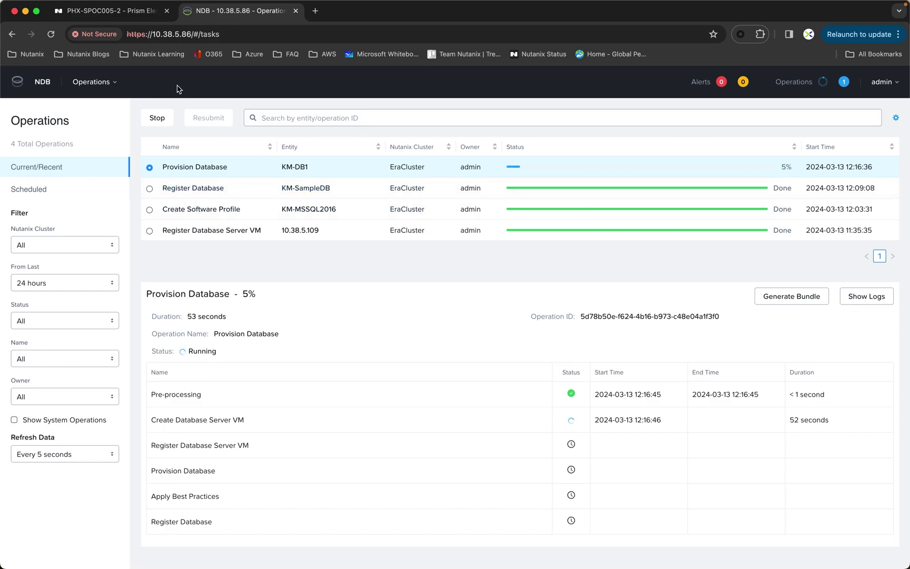
# Check Prism Element's recent tasks for the database server VM creation, then close the list
pyautogui.click(99, 15)
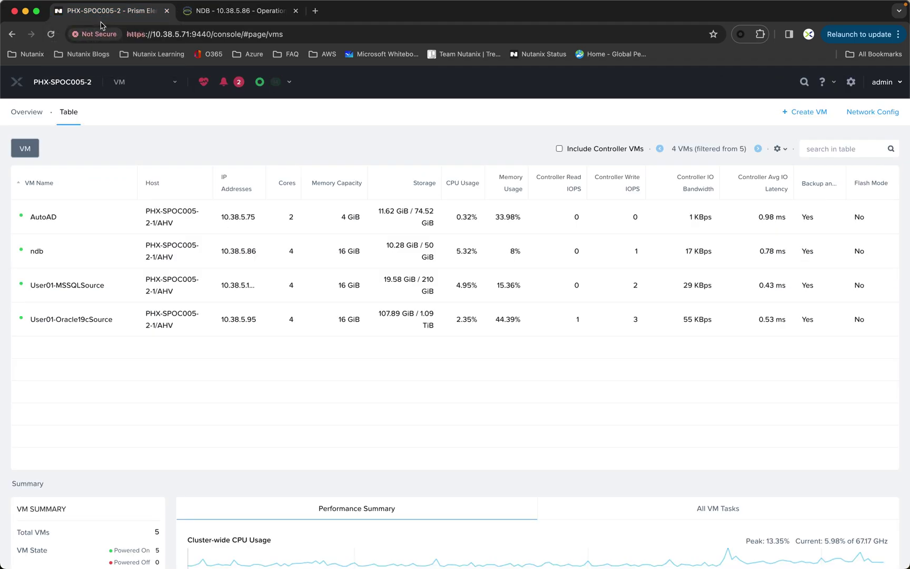
pyautogui.click(275, 81)
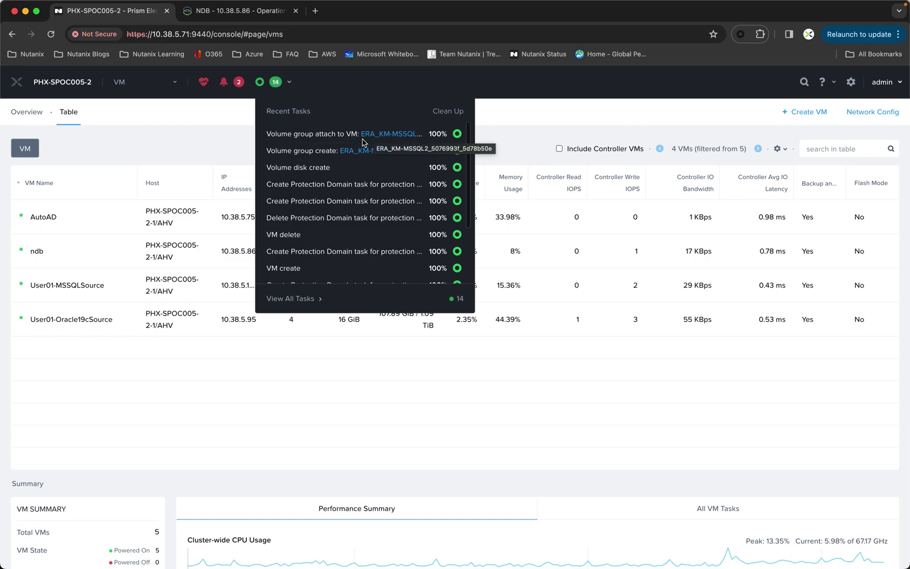
pyautogui.click(205, 132)
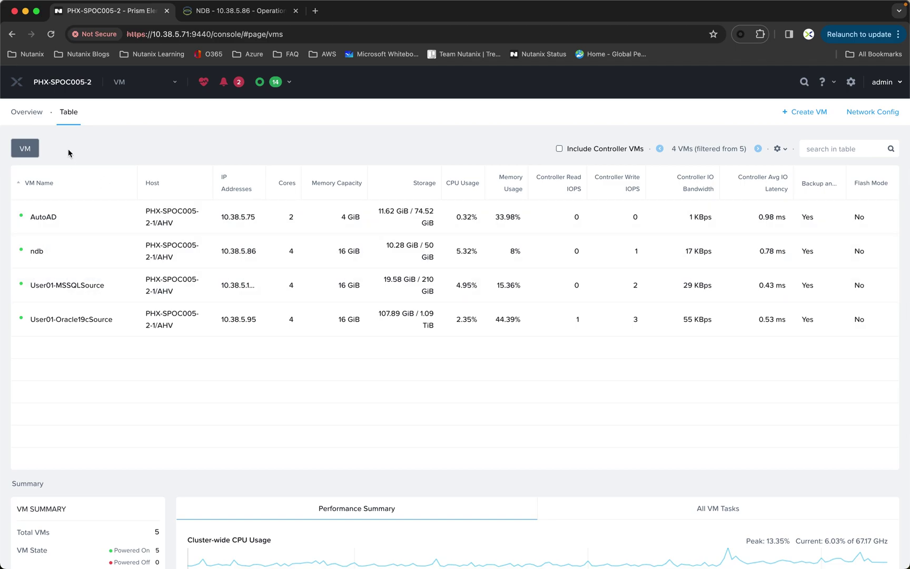
# Watch the KM-DB1 Provision Database operation reach 100% Succeeded, then return to Prism Element
pyautogui.click(239, 11)
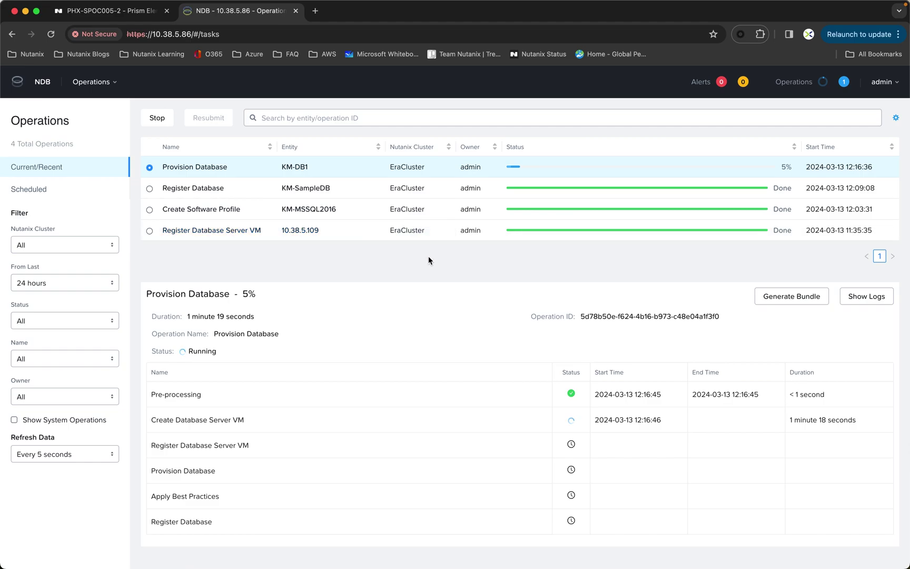
pyautogui.moveTo(442, 4)
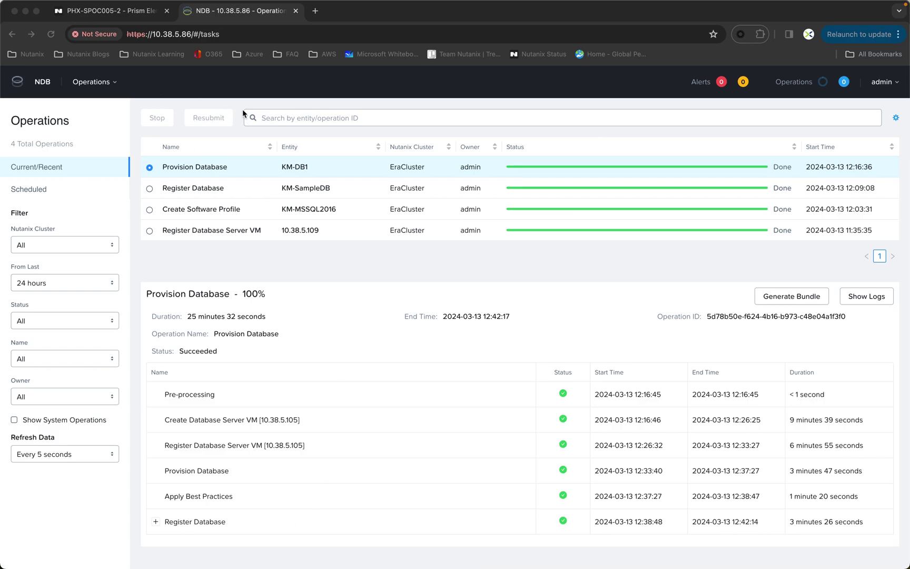
pyautogui.click(107, 13)
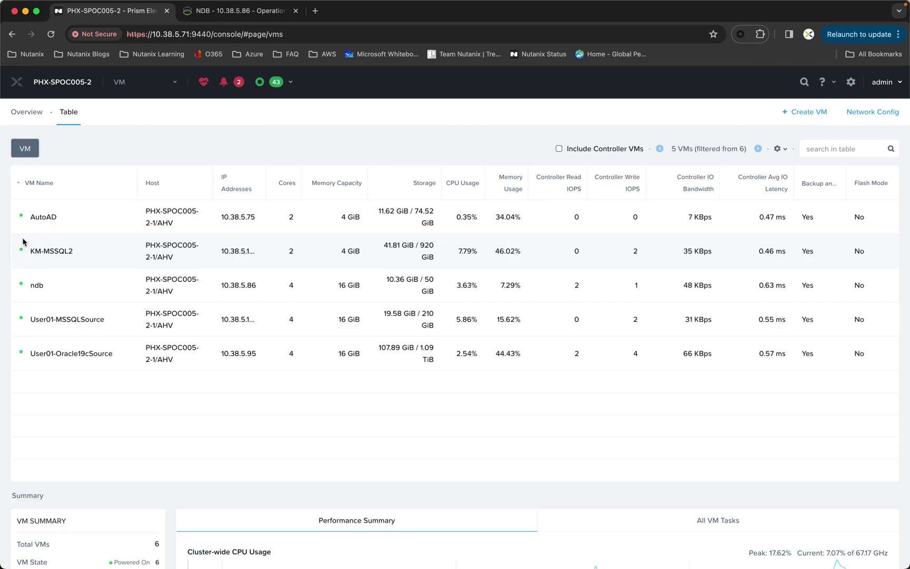
# Confirm KM-MSSQL2 in the Prism VM table and go back to NDB's Operations page
pyautogui.click(227, 13)
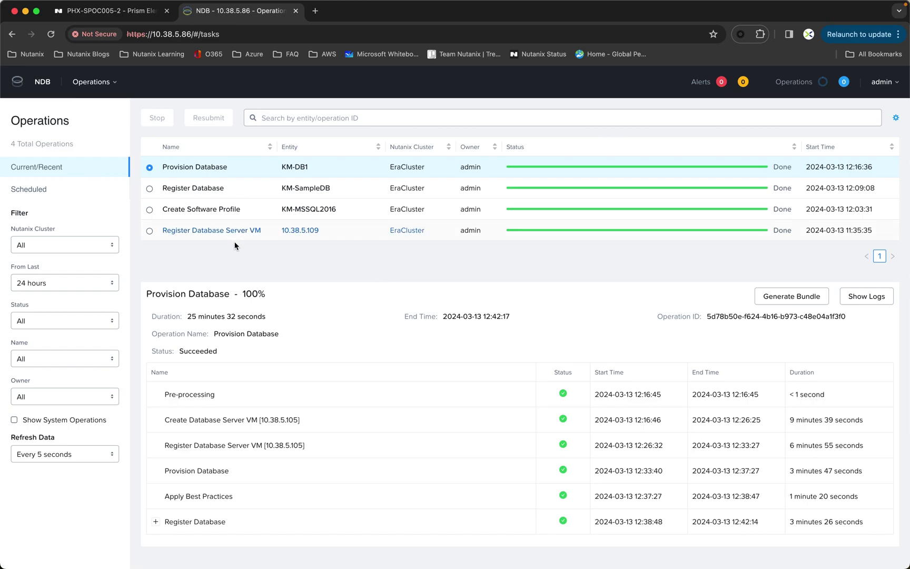
# Switch NDB to the Time Machines page to find KM-DB1_TM
pyautogui.click(112, 84)
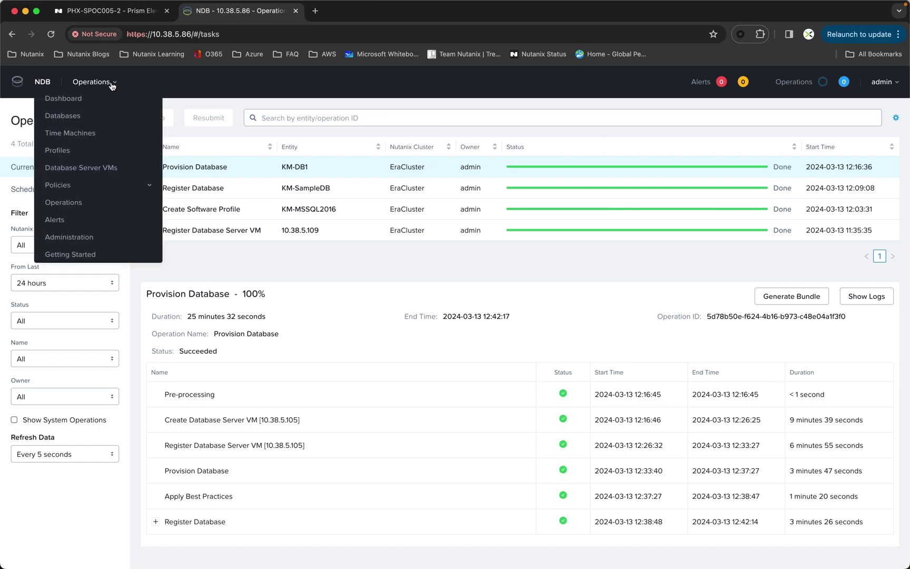
pyautogui.click(70, 136)
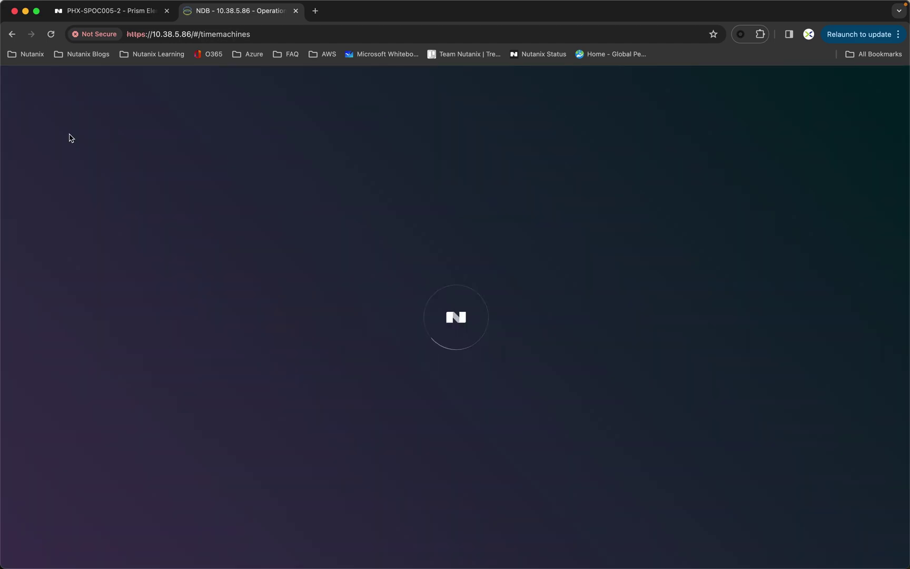